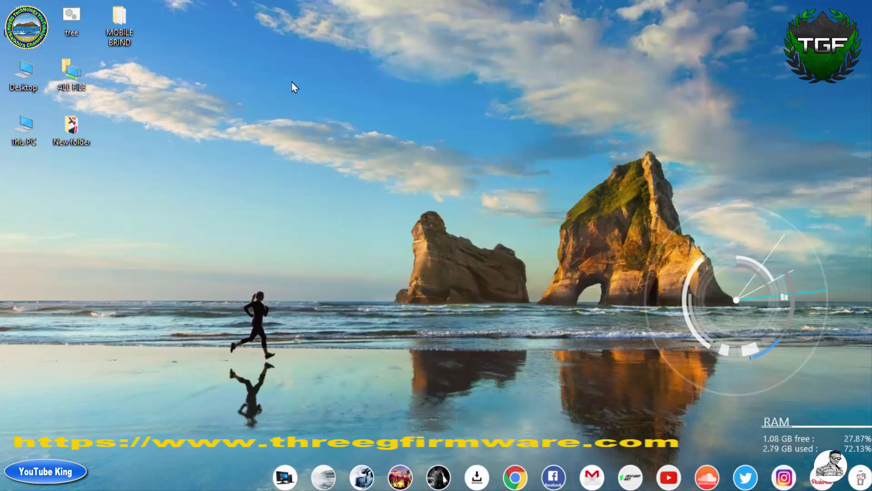
# Refresh the desktop and check the windows 10 all (G:) drive in This PC, closing the window when done
pyautogui.rightClick(265, 69)
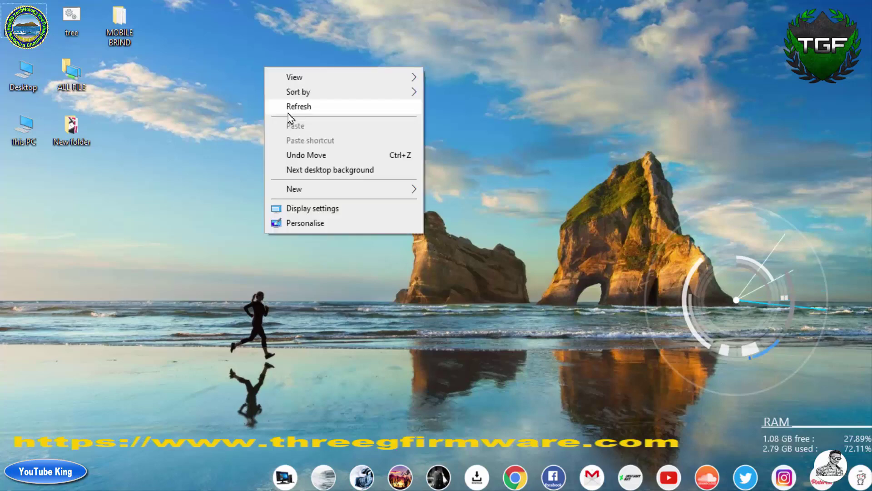
pyautogui.click(288, 108)
pyautogui.doubleClick(21, 136)
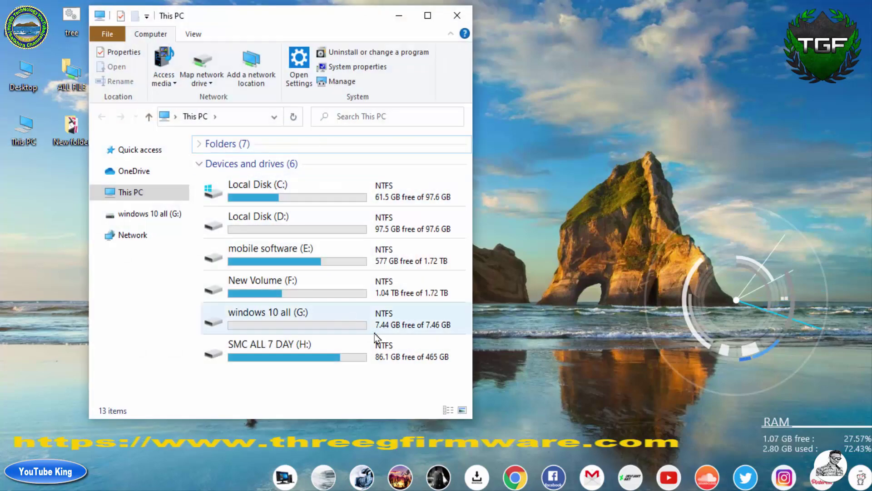
pyautogui.click(322, 318)
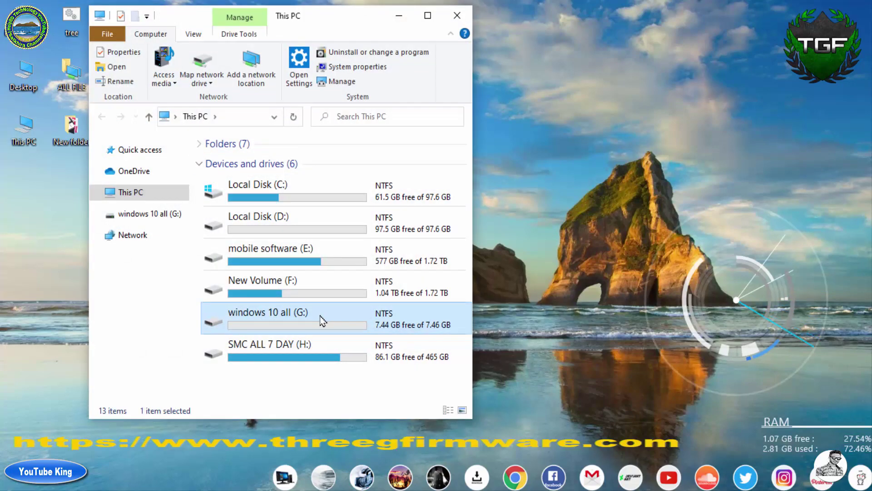
pyautogui.click(459, 17)
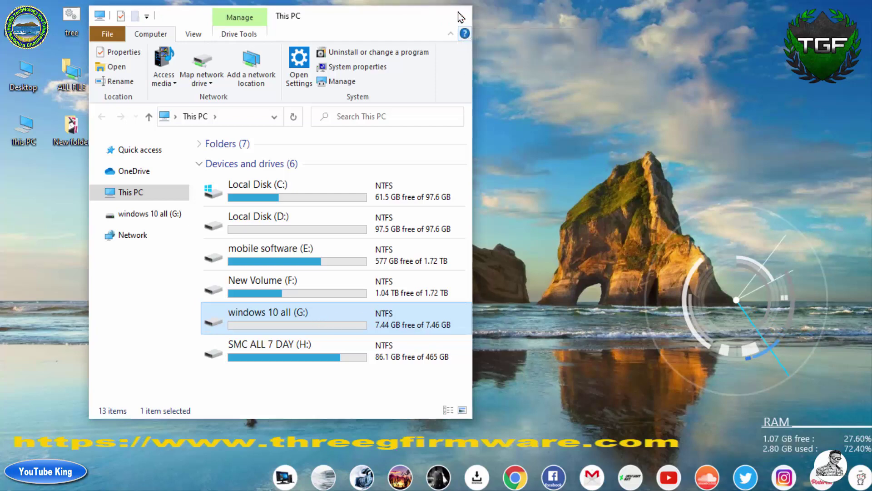
pyautogui.rightClick(457, 11)
pyautogui.rightClick(350, 55)
pyautogui.click(385, 91)
pyautogui.rightClick(315, 49)
pyautogui.click(347, 81)
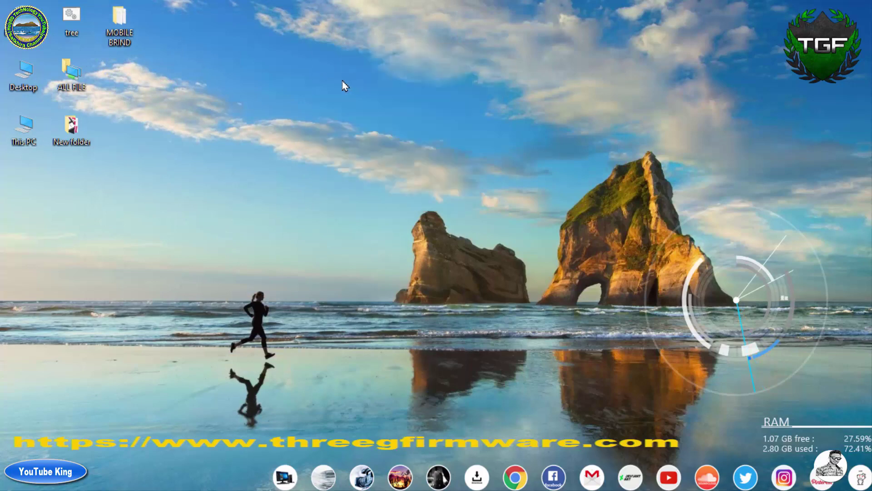
pyautogui.rightClick(296, 58)
pyautogui.click(318, 94)
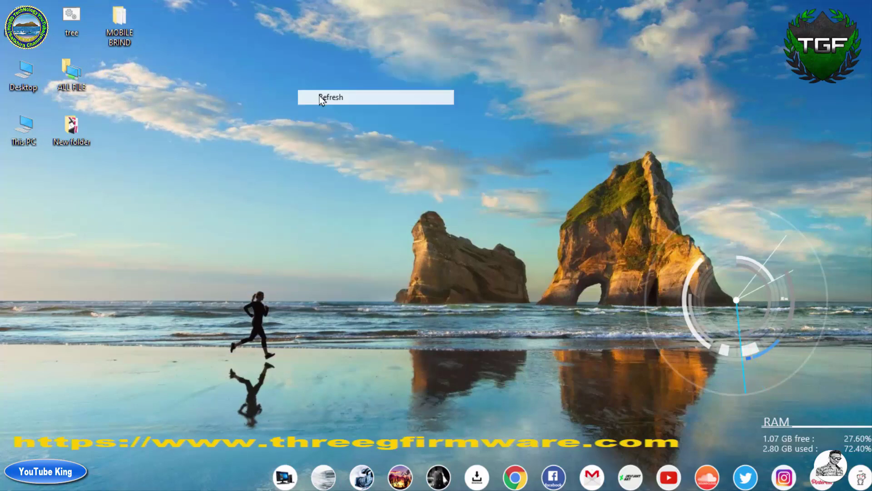
pyautogui.doubleClick(28, 138)
pyautogui.click(456, 15)
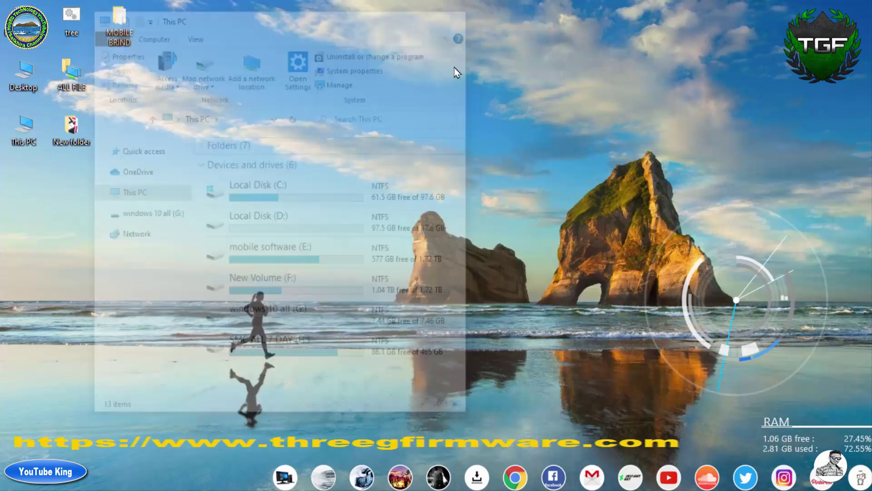
pyautogui.rightClick(287, 68)
pyautogui.click(318, 107)
pyautogui.rightClick(281, 64)
pyautogui.click(316, 102)
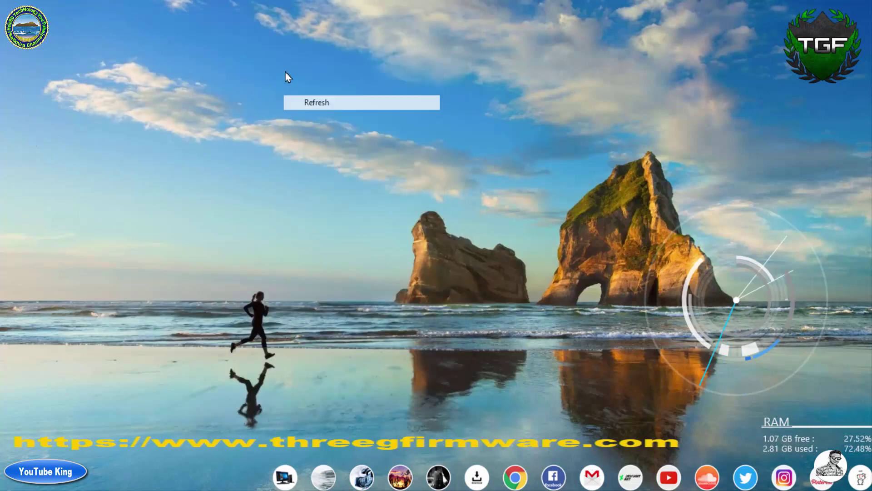
pyautogui.rightClick(286, 72)
pyautogui.click(314, 109)
pyautogui.rightClick(270, 47)
pyautogui.click(296, 86)
pyautogui.rightClick(279, 65)
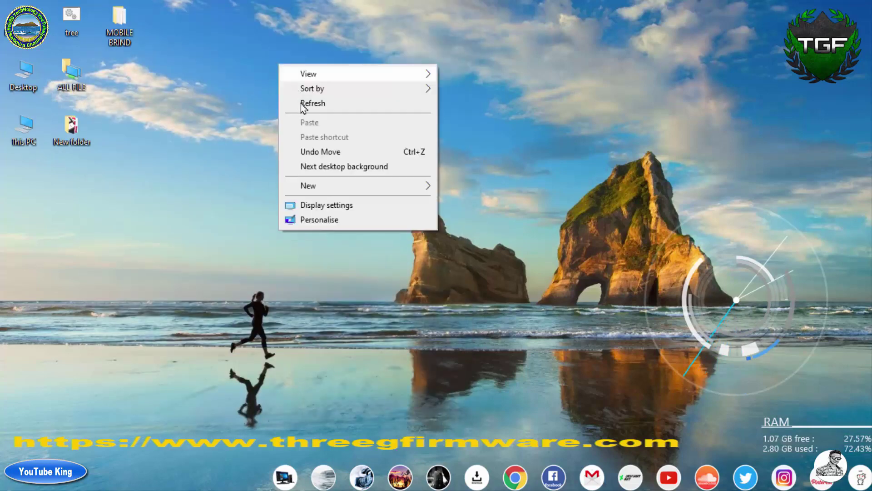
pyautogui.click(303, 104)
pyautogui.rightClick(271, 47)
pyautogui.click(295, 87)
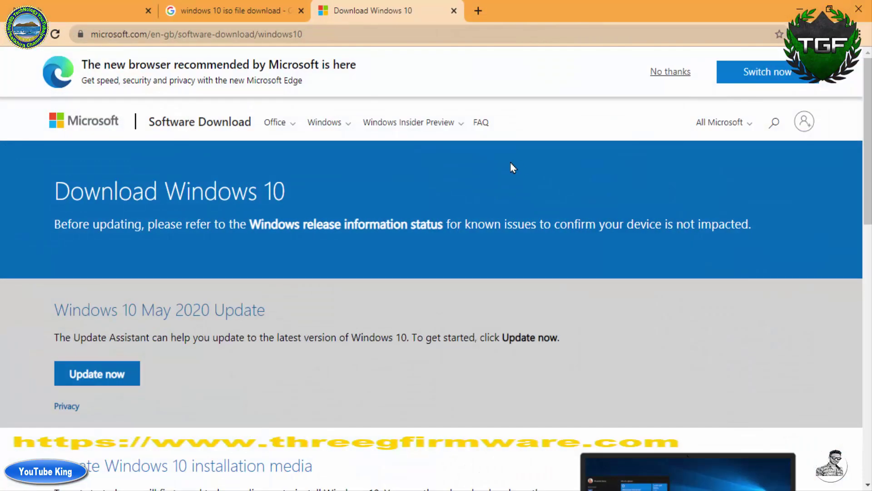
# Switch from the Download Windows 10 page to the Google start page, and minimise the browser to return to the desktop
pyautogui.click(78, 18)
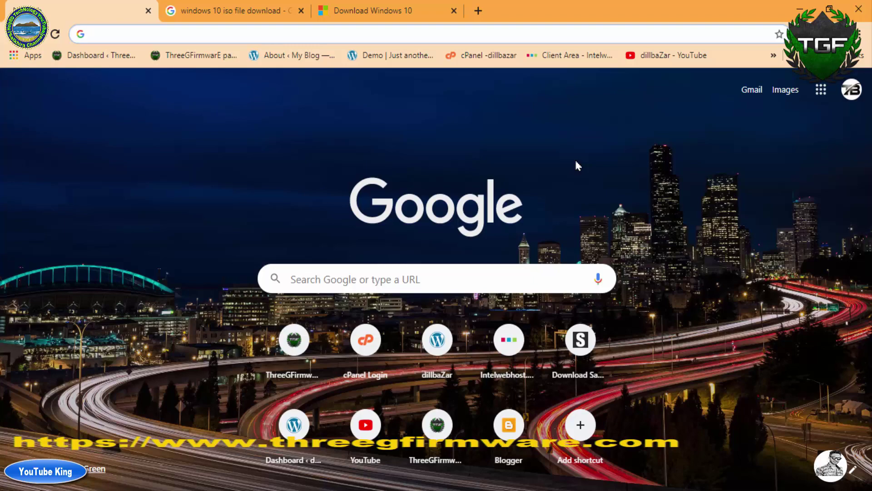
pyautogui.click(800, 9)
pyautogui.rightClick(379, 112)
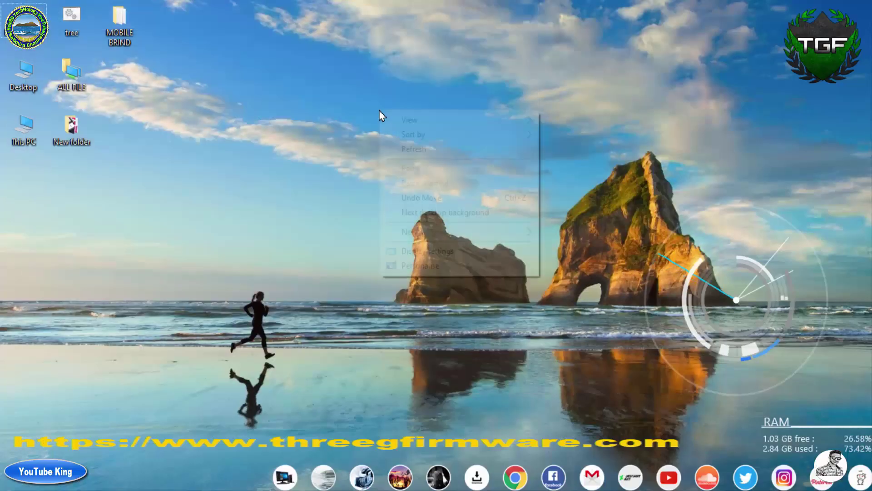
pyautogui.click(398, 152)
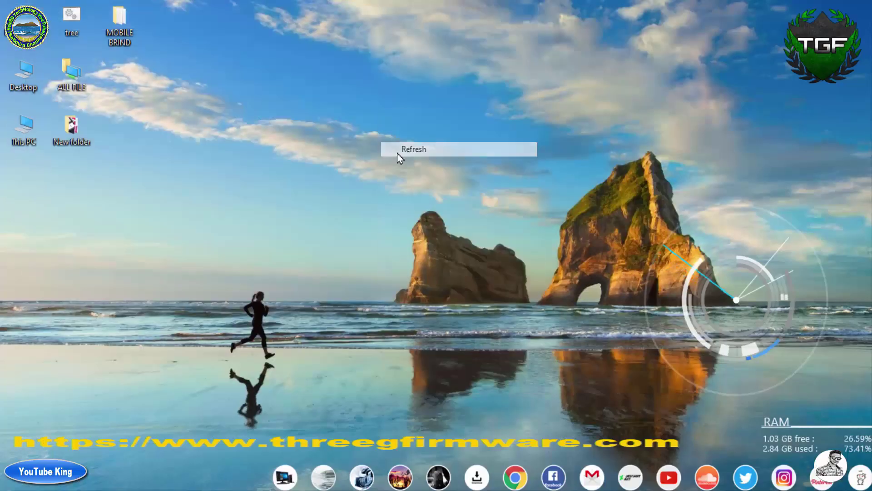
# Open the Desktop folder in a maximised window and locate the windows pendrive bootable rufus-3.11 archive
pyautogui.doubleClick(7, 73)
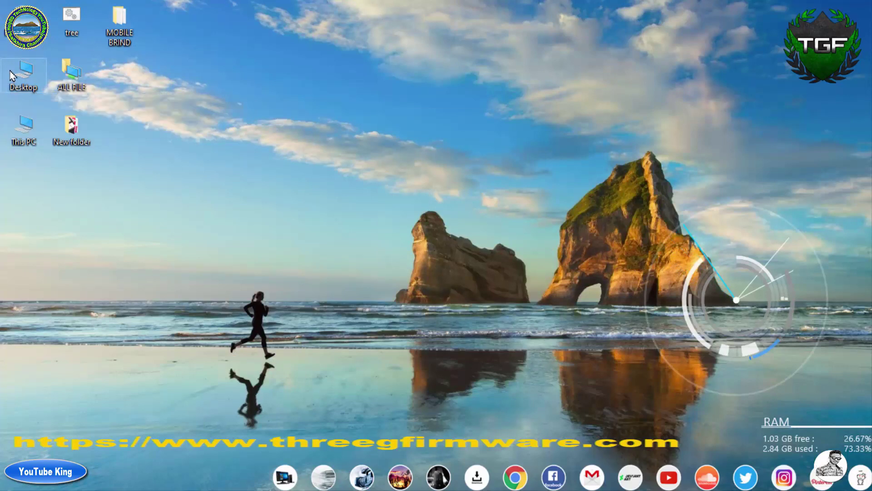
pyautogui.doubleClick(260, 46)
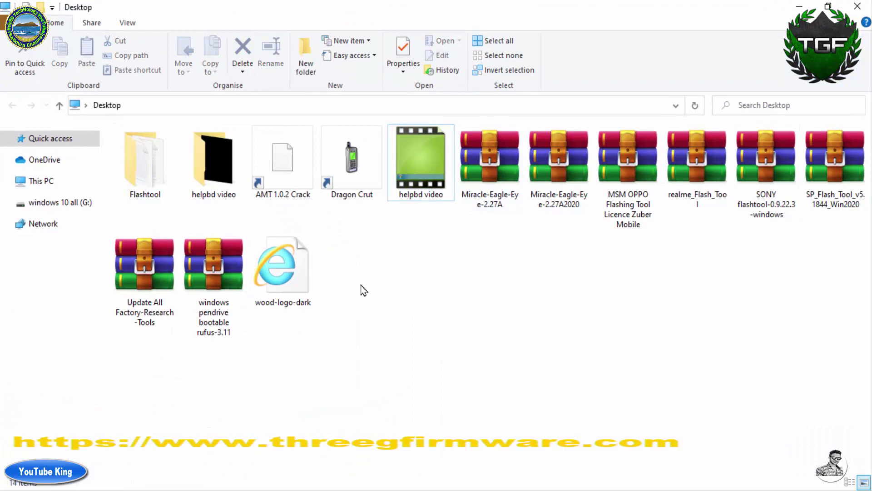
pyautogui.click(240, 307)
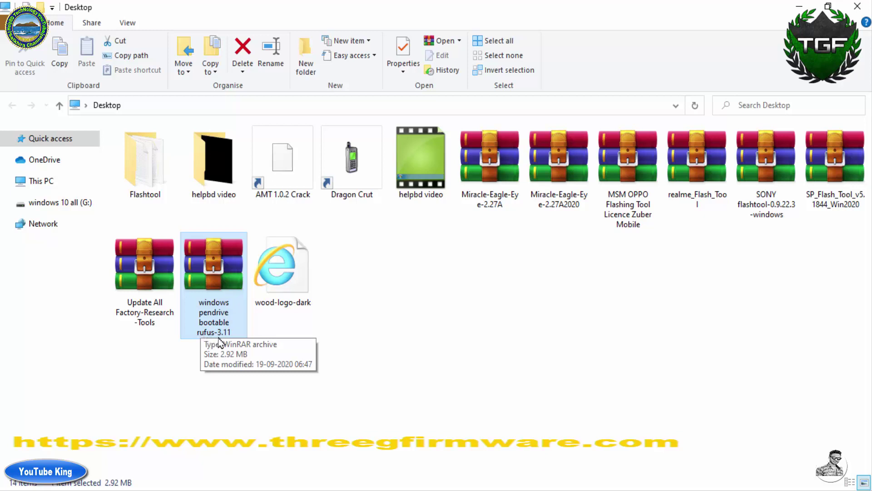
pyautogui.click(402, 335)
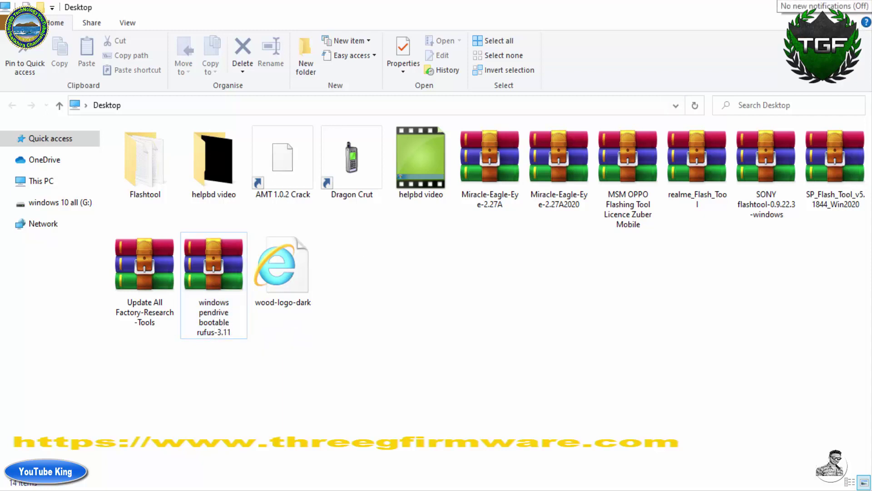
# Open the Windows Security app from the Update & Security section of the system settings
pyautogui.press('super+a')
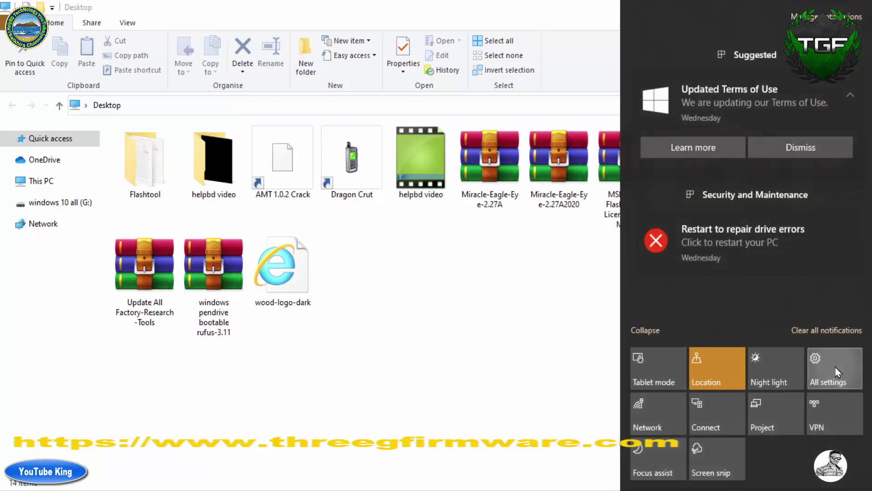
pyautogui.click(838, 371)
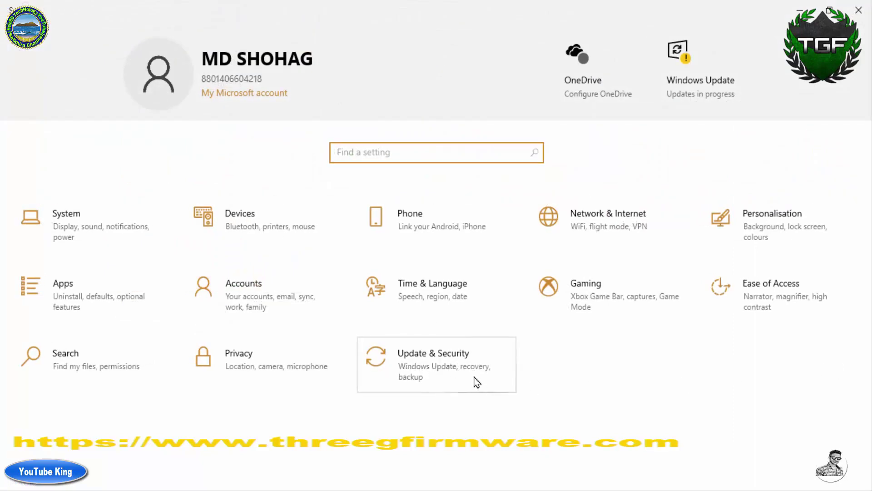
pyautogui.click(431, 367)
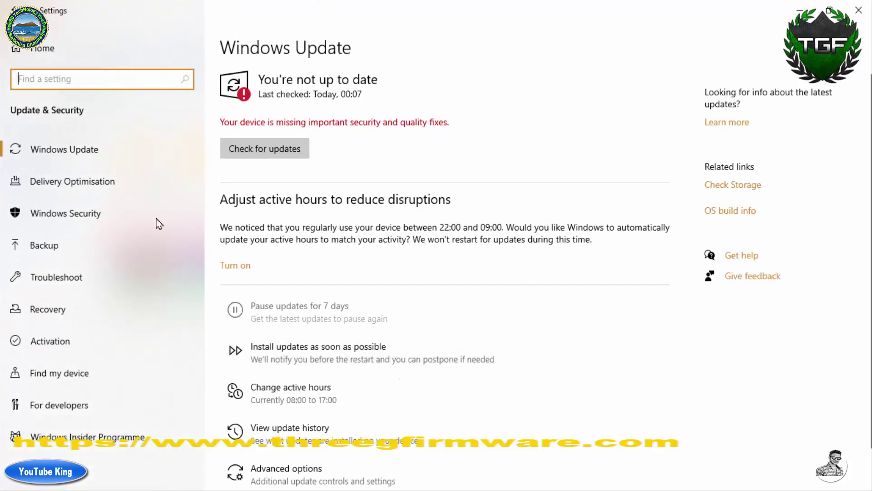
pyautogui.click(73, 215)
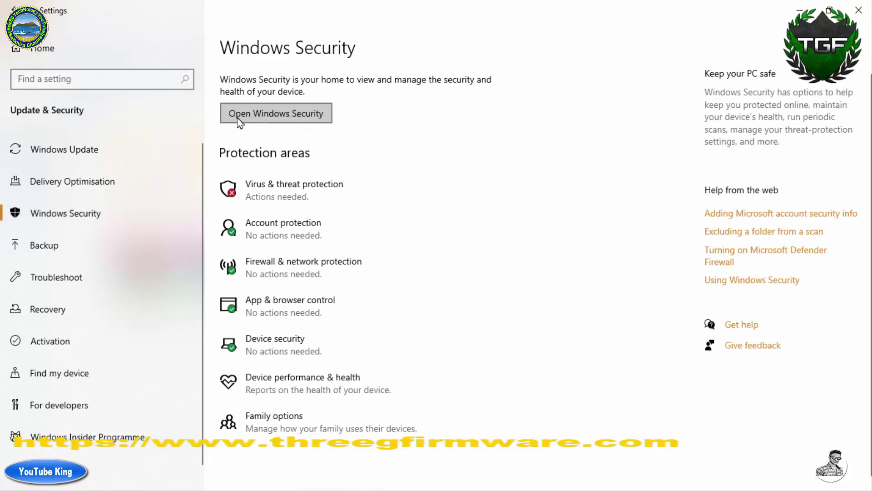
pyautogui.click(278, 117)
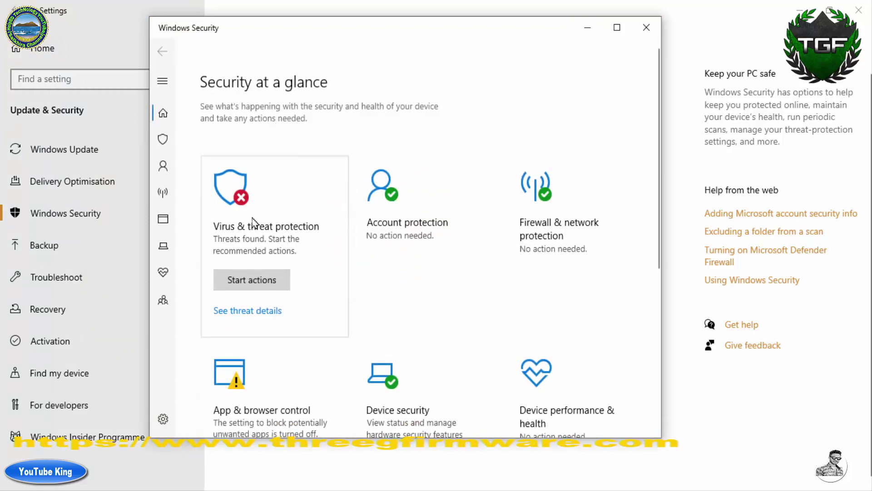
# Open the management page for the Virus & threat protection settings
pyautogui.click(163, 141)
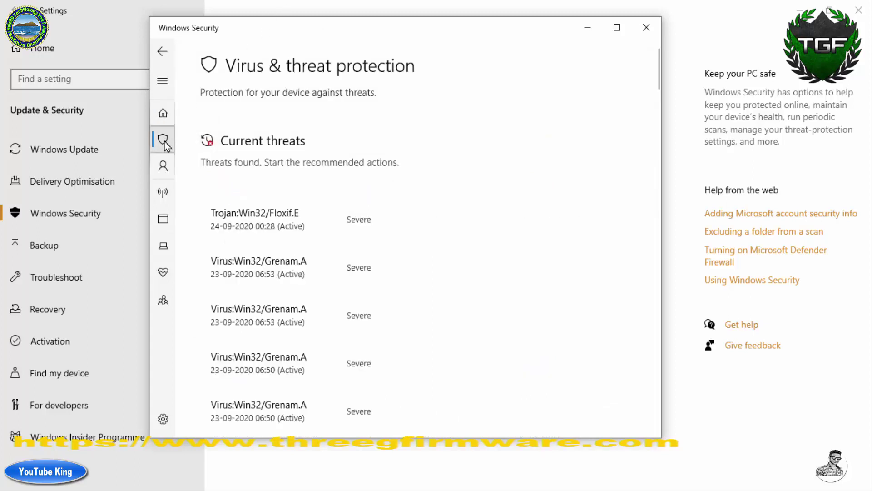
pyautogui.scroll(-15, 557, 347)
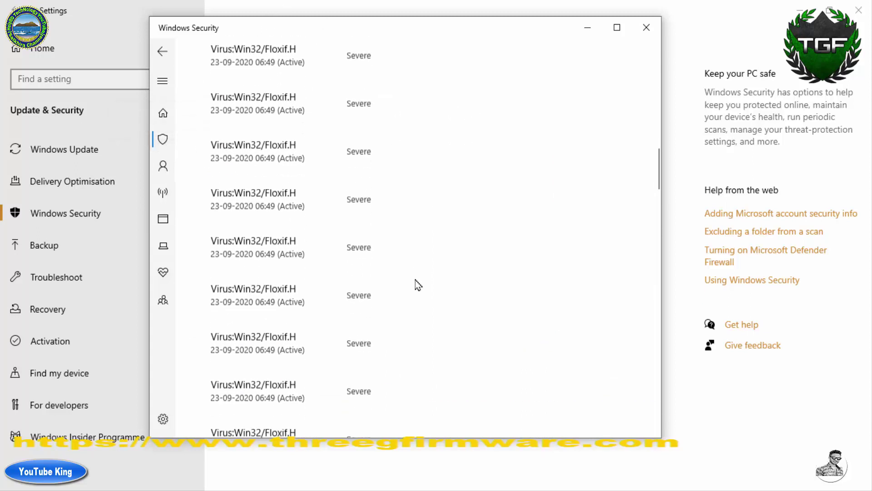
pyautogui.scroll(-20, 388, 282)
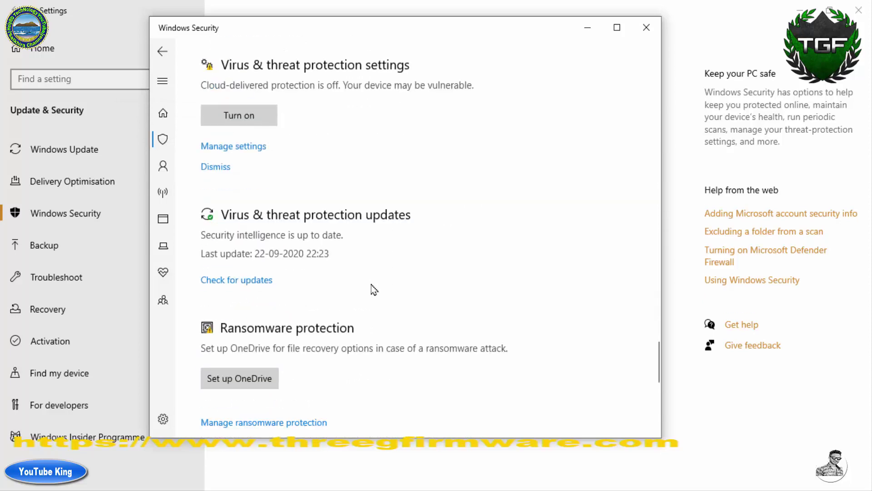
pyautogui.scroll(1, 371, 285)
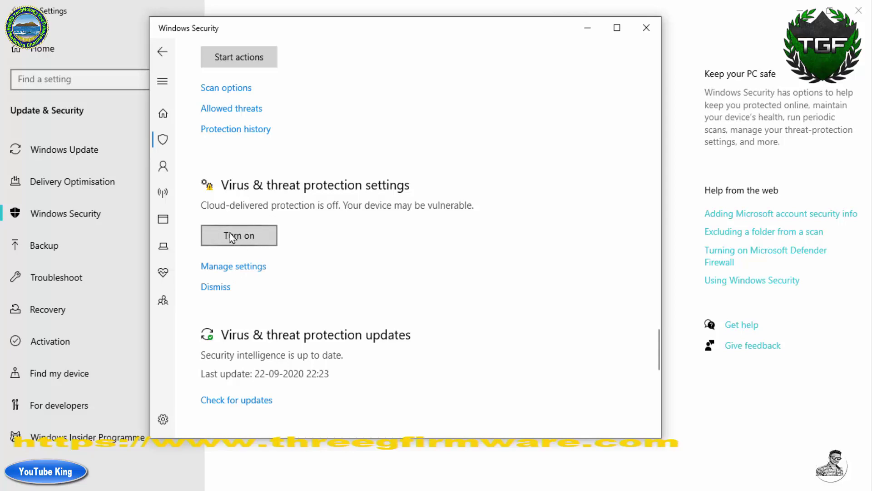
pyautogui.click(275, 239)
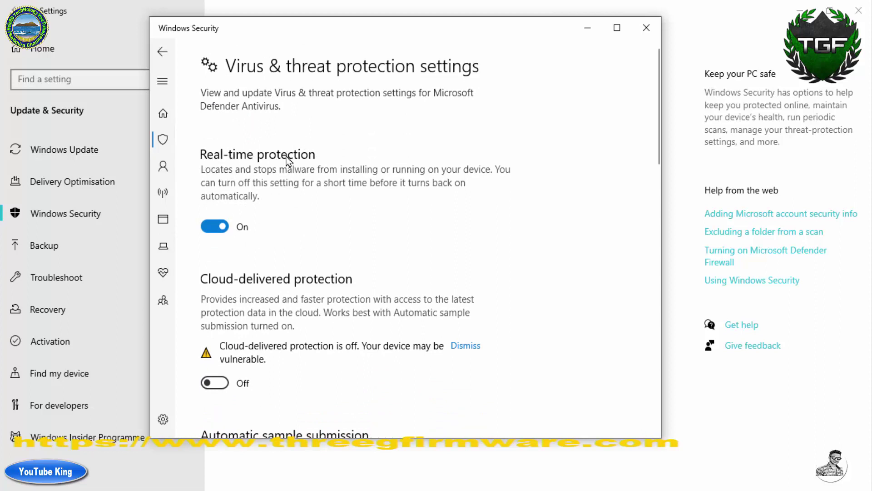
# Turn off Real-time protection and close both the Windows Security and Settings windows
pyautogui.click(220, 228)
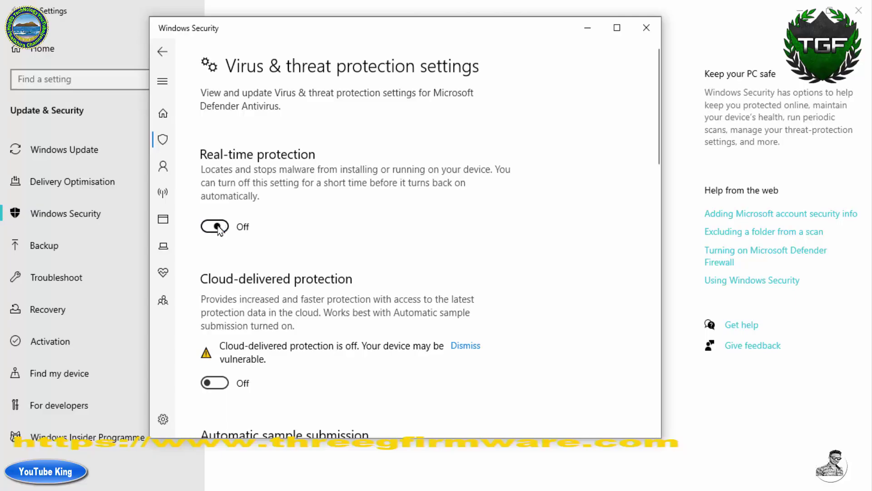
pyautogui.click(220, 229)
pyautogui.click(220, 228)
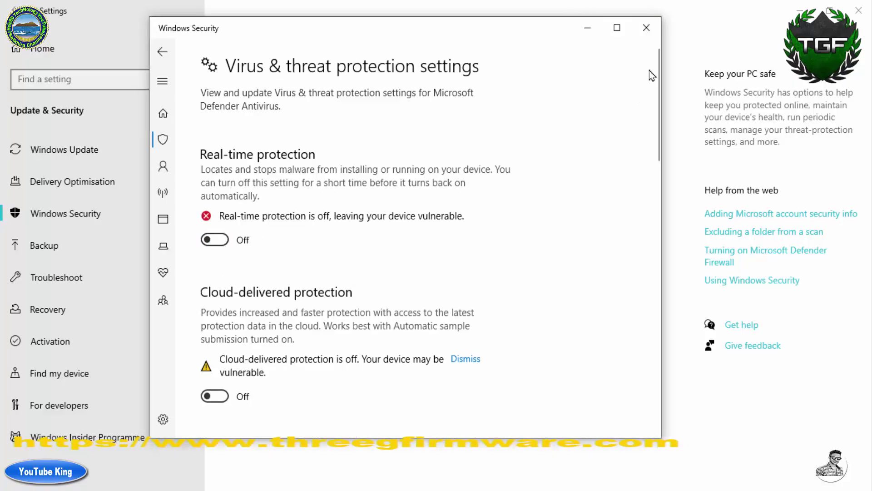
pyautogui.click(647, 28)
pyautogui.click(866, 14)
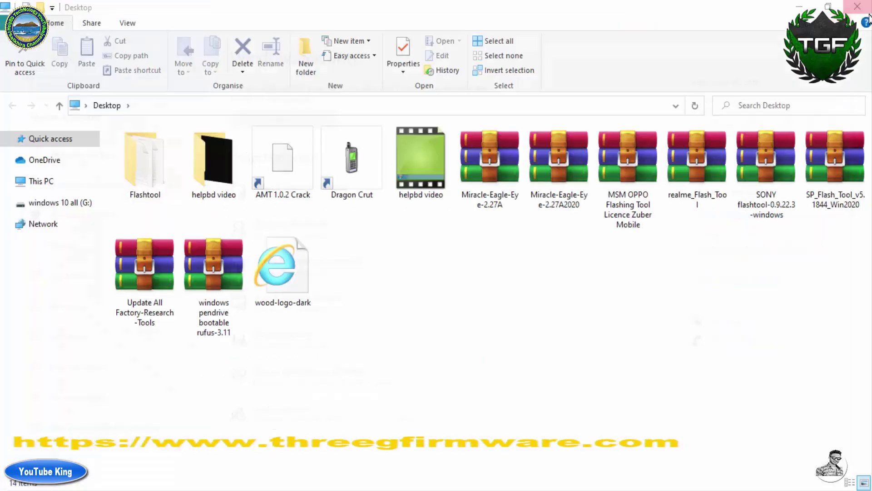
# Run the Rufus program from the windows pendrive bootable rufus-3.11 archive and allow it to check for application updates online
pyautogui.doubleClick(218, 273)
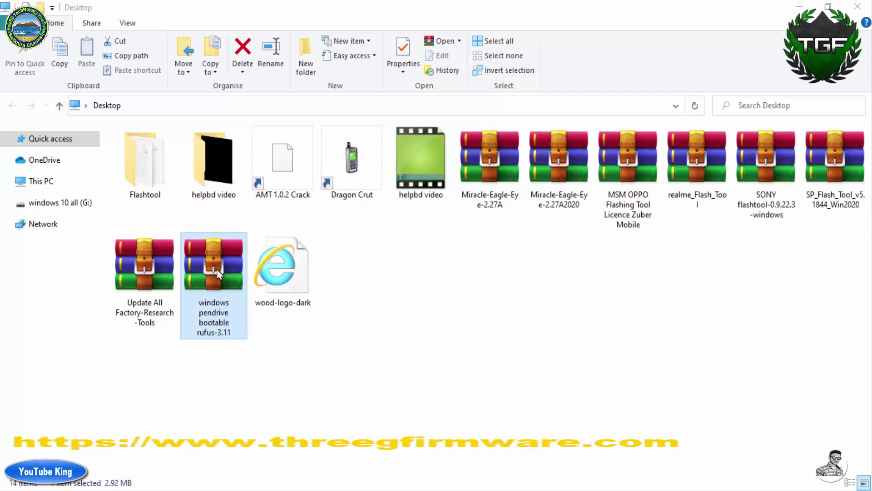
pyautogui.scroll(-3, 227, 196)
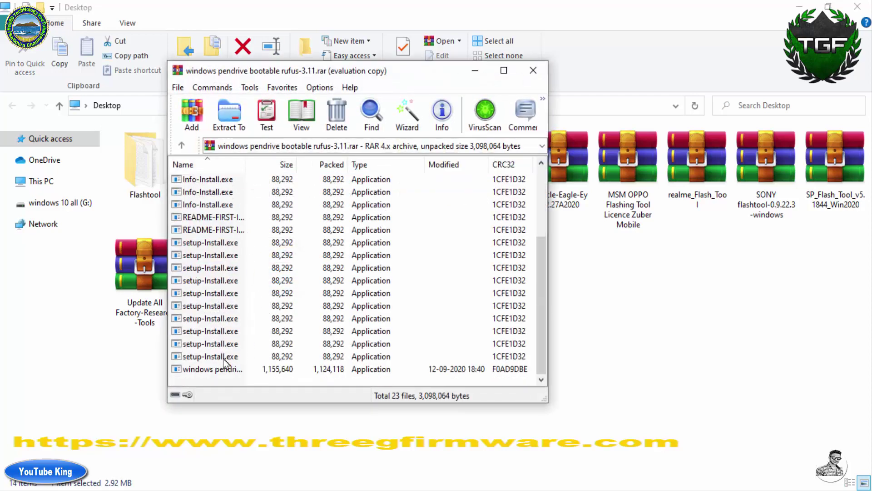
pyautogui.moveTo(194, 373); pyautogui.dragTo(218, 375)
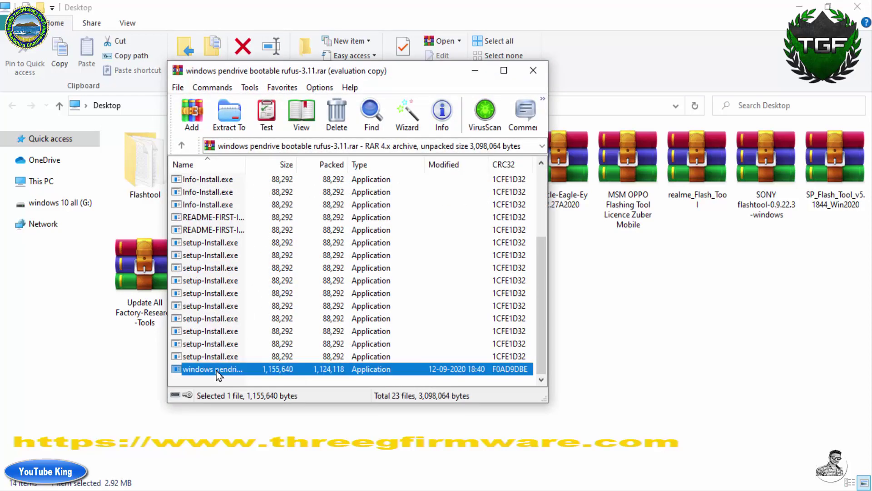
pyautogui.click(376, 321)
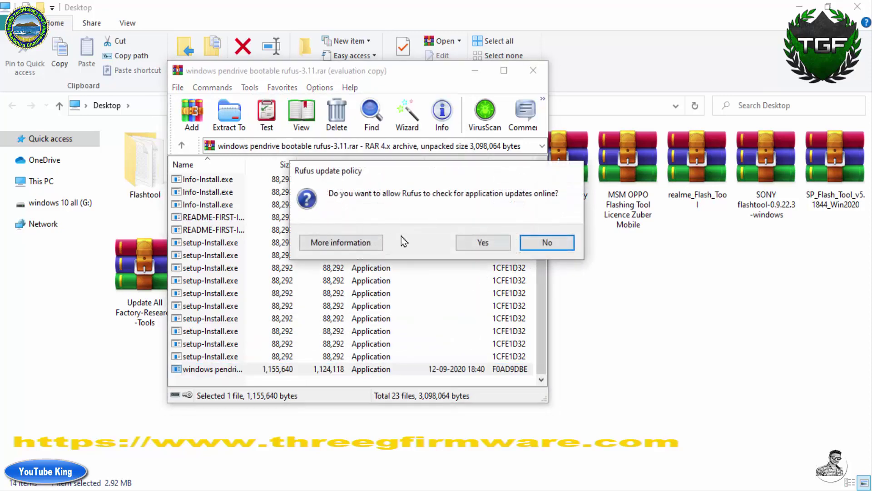
pyautogui.click(482, 243)
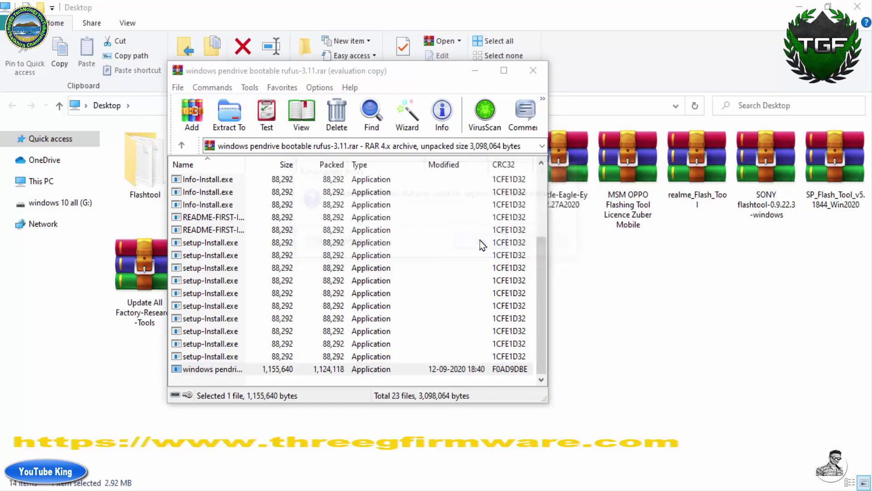
# Close the archive window, minimize the Desktop folder window, and move the Rufus window near the middle of the desktop
pyautogui.moveTo(454, 41); pyautogui.dragTo(545, 166)
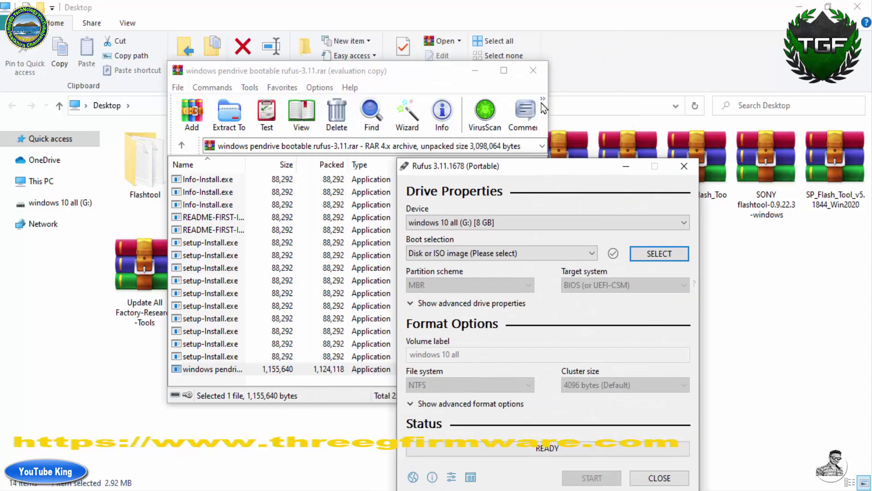
pyautogui.click(531, 78)
pyautogui.click(804, 8)
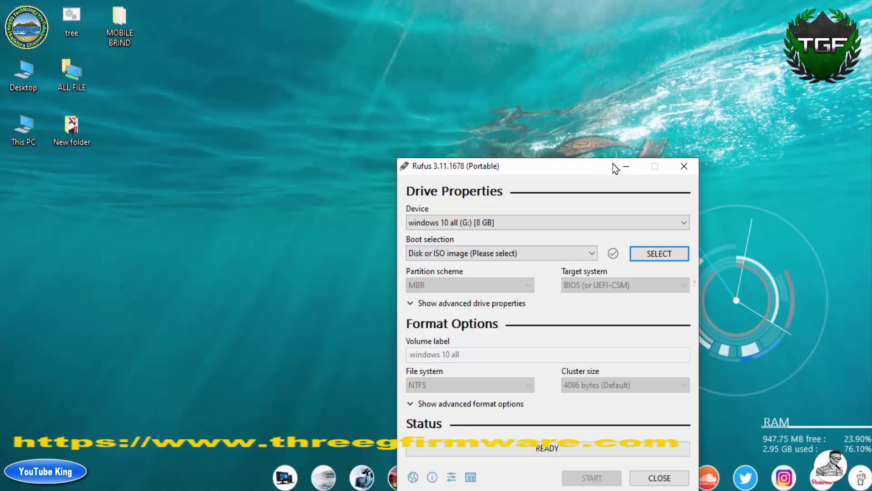
pyautogui.moveTo(564, 169); pyautogui.dragTo(413, 36)
pyautogui.rightClick(692, 87)
pyautogui.click(722, 126)
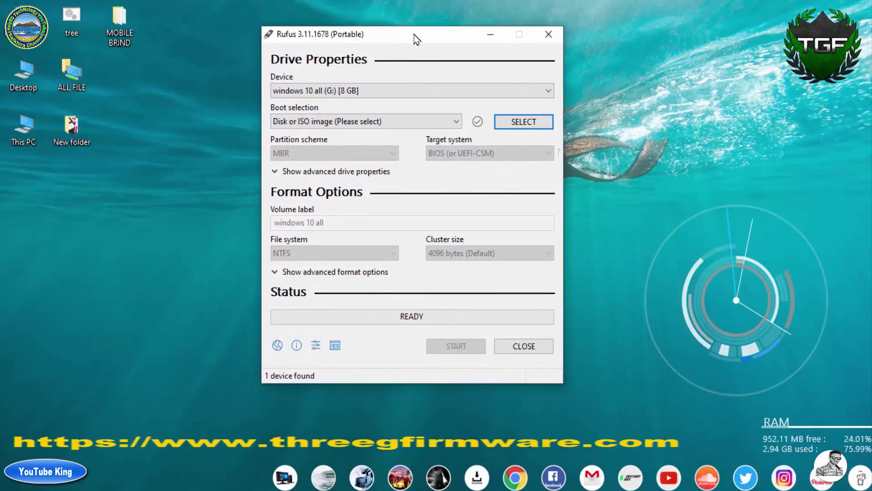
# Check the list of available devices for the windows 10 all (G:) pen drive
pyautogui.click(545, 92)
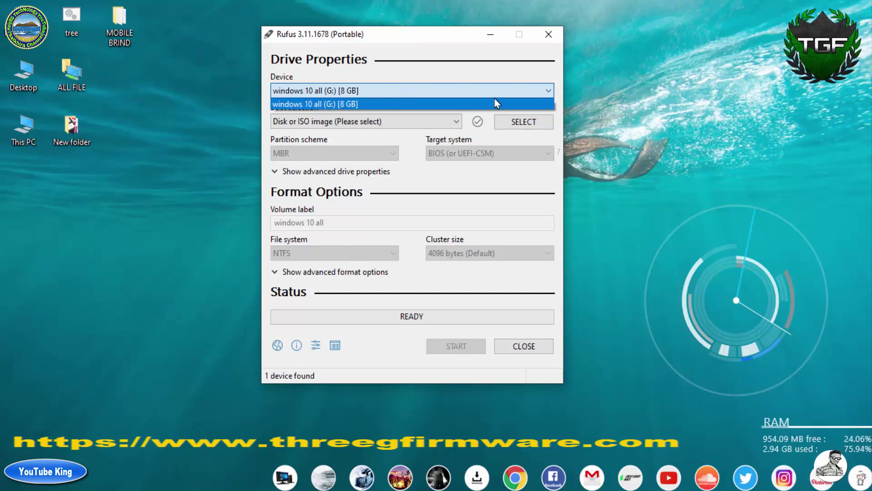
pyautogui.click(547, 91)
pyautogui.click(551, 93)
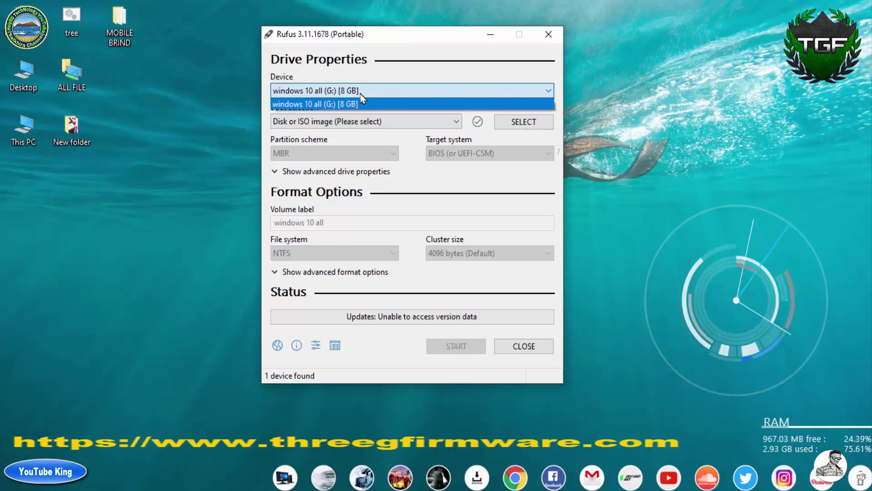
pyautogui.click(545, 91)
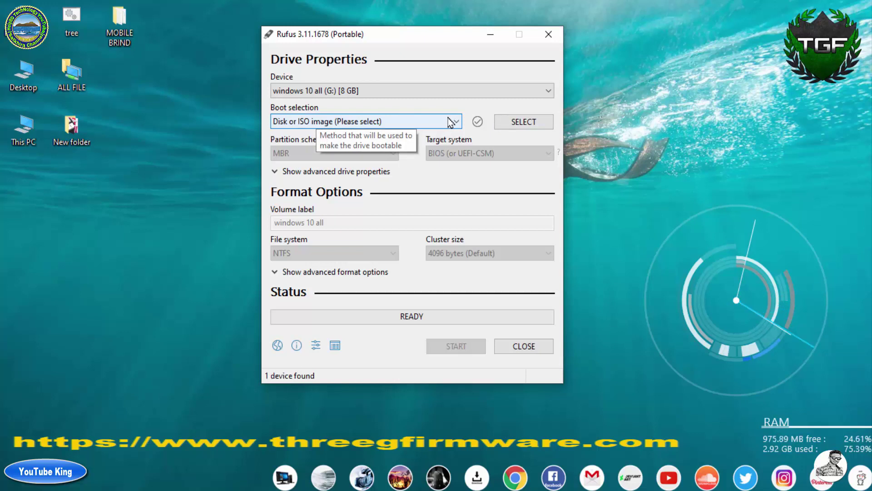
pyautogui.moveTo(430, 40); pyautogui.dragTo(403, 32)
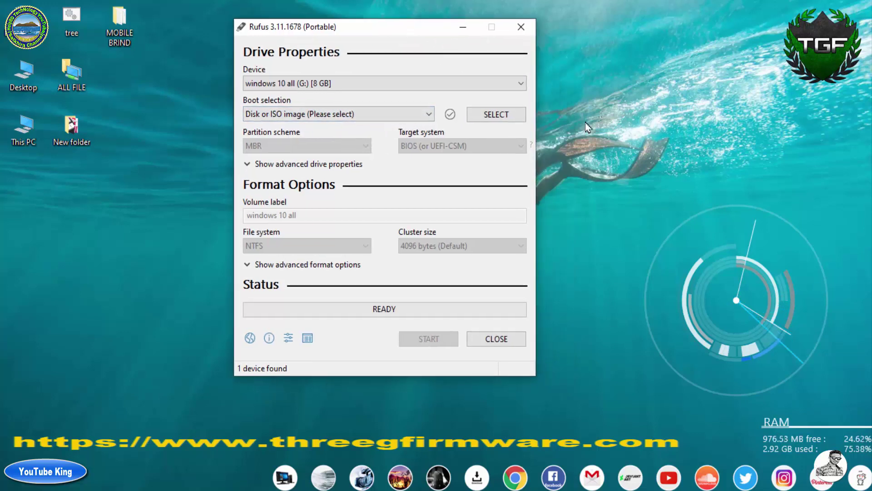
pyautogui.rightClick(604, 45)
pyautogui.click(611, 72)
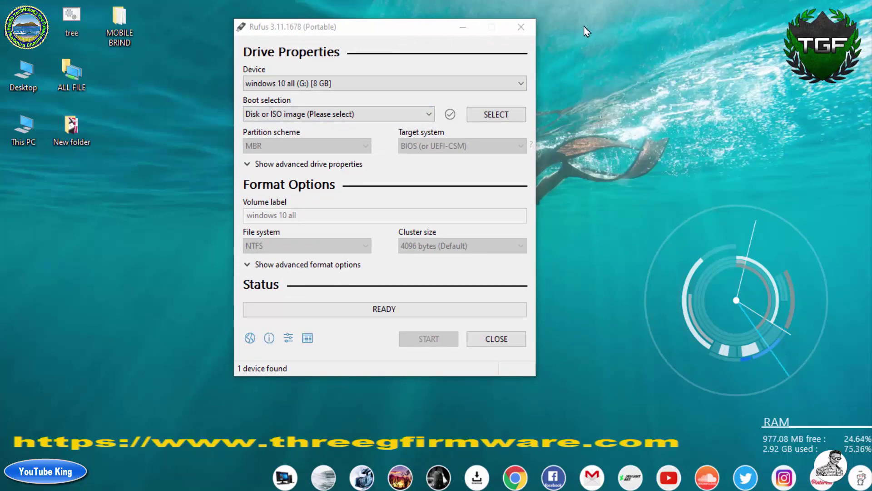
pyautogui.rightClick(585, 28)
pyautogui.click(596, 64)
pyautogui.rightClick(585, 27)
pyautogui.click(598, 64)
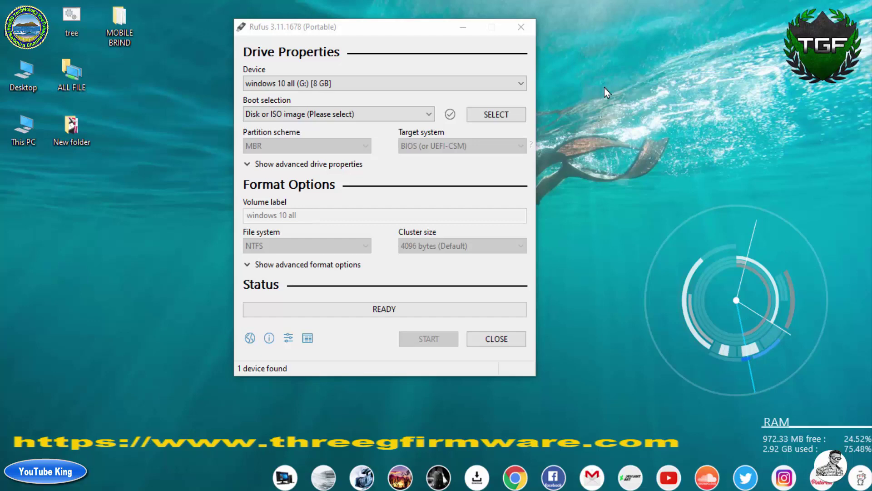
# Load the Win10_2004_EnglishInternational_x64 image from the ALL WINDOWS folder under DRIVE, ALL ANWORID SOFTWER on SMC ALL 7 DAY (H:) as the boot selection
pyautogui.click(493, 117)
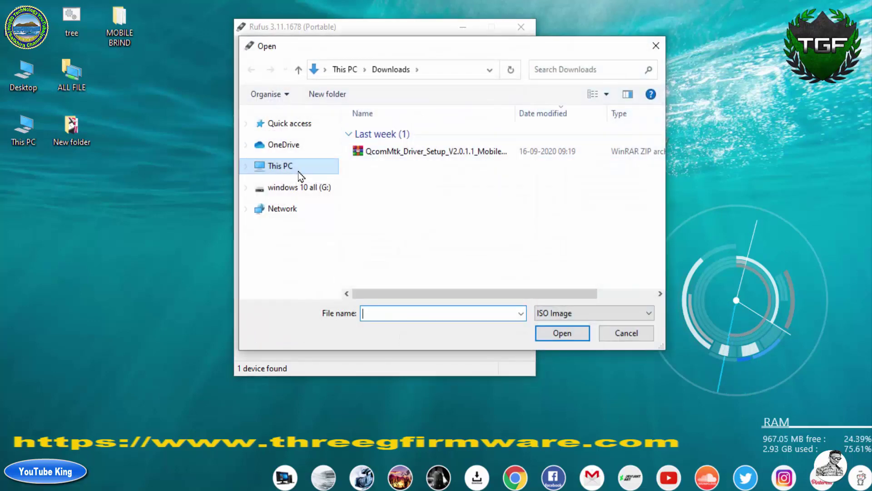
pyautogui.click(300, 176)
pyautogui.scroll(-5, 513, 222)
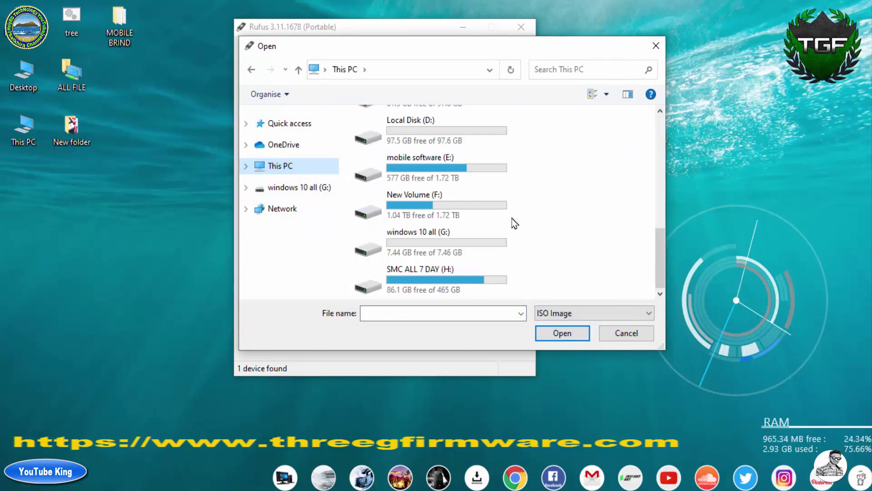
pyautogui.doubleClick(427, 272)
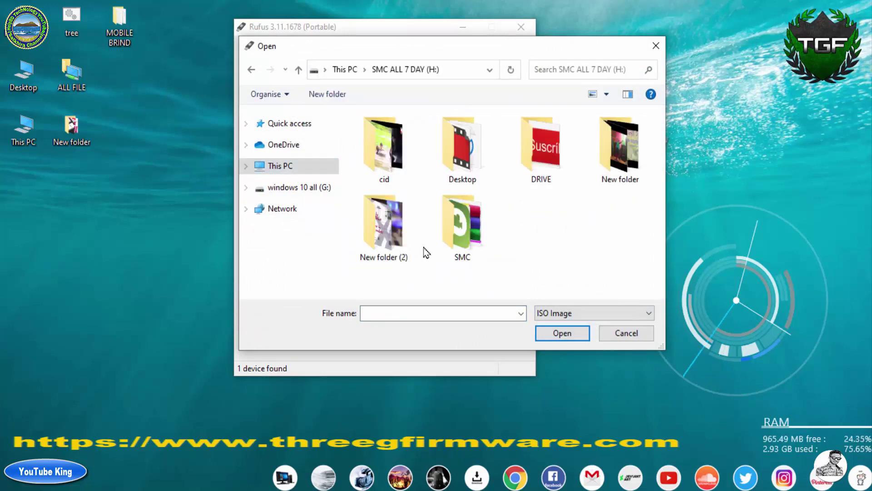
pyautogui.doubleClick(457, 150)
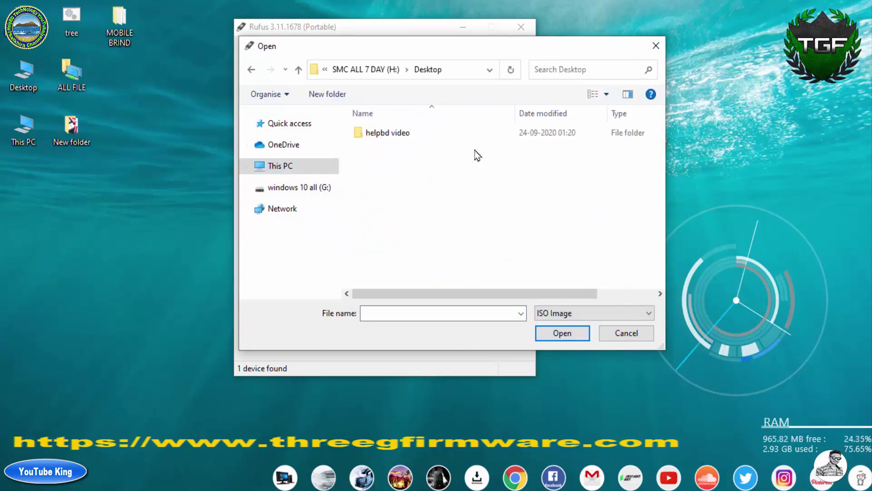
pyautogui.click(298, 70)
pyautogui.doubleClick(556, 170)
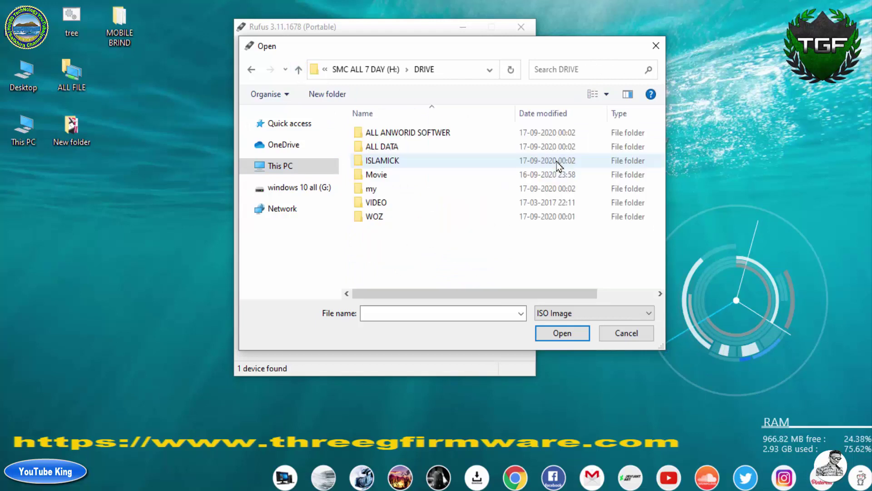
pyautogui.doubleClick(428, 134)
pyautogui.doubleClick(385, 148)
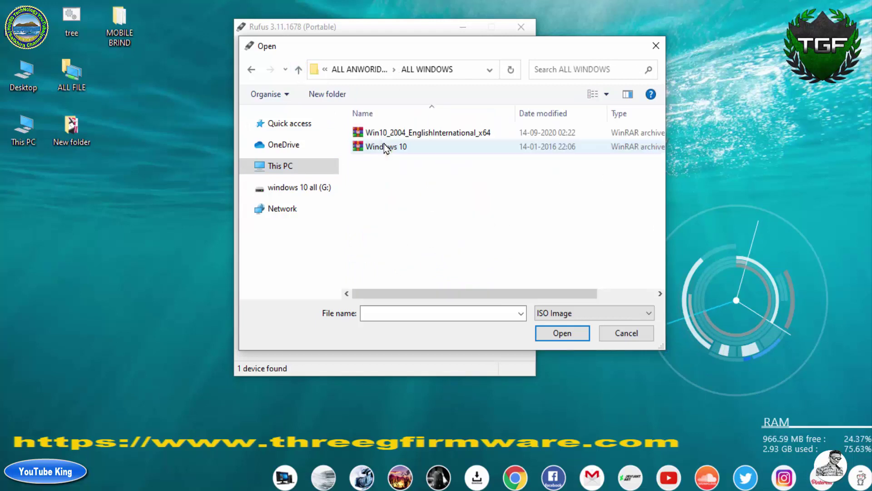
pyautogui.click(399, 136)
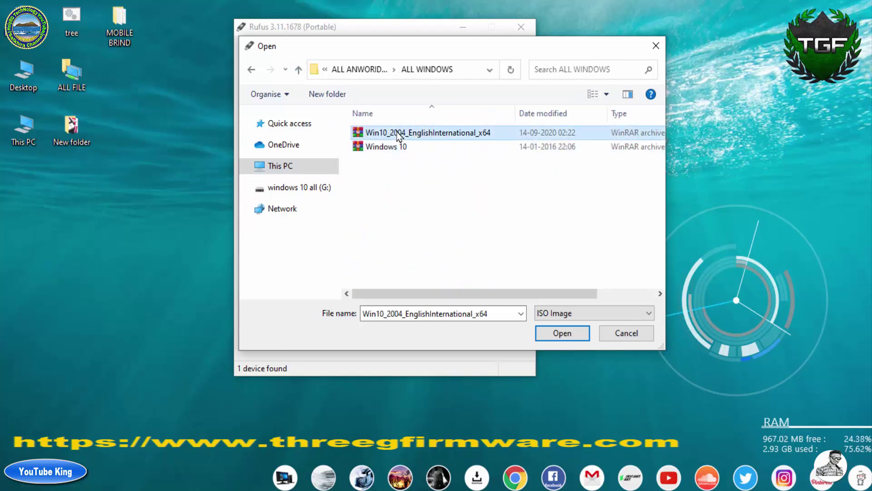
pyautogui.doubleClick(454, 134)
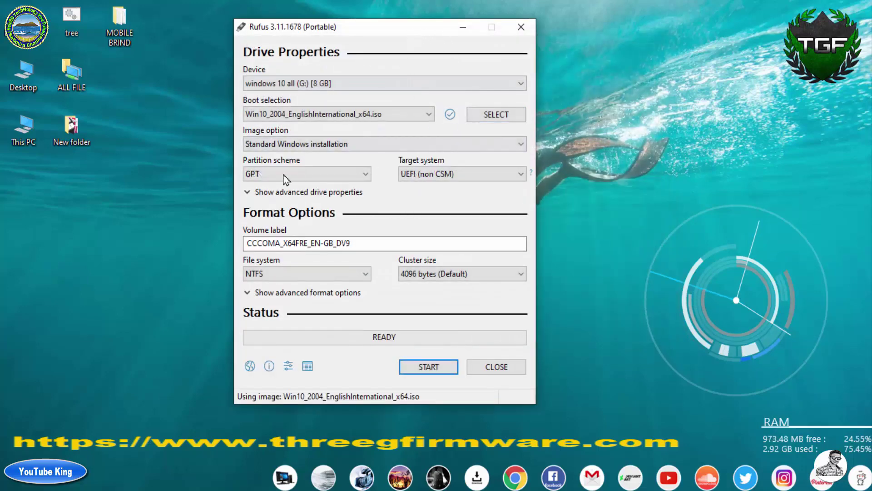
# Set the partition scheme to MBR and check the available target system options
pyautogui.click(366, 176)
pyautogui.click(253, 185)
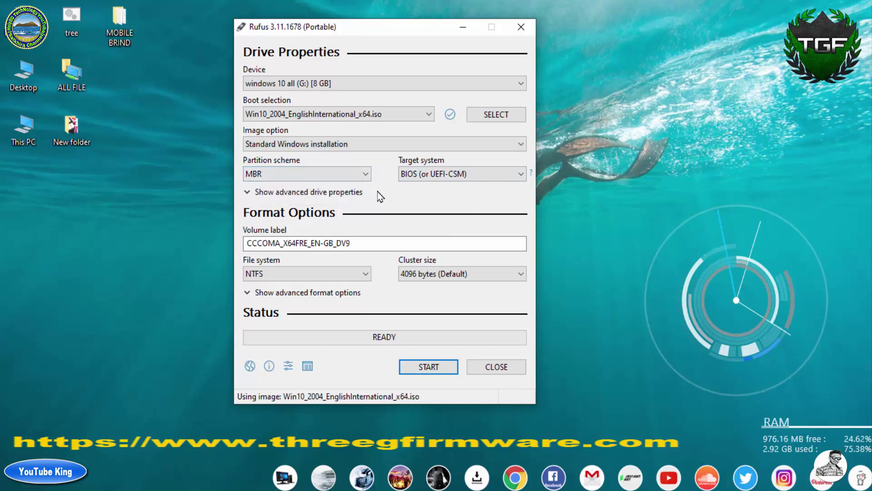
pyautogui.click(366, 174)
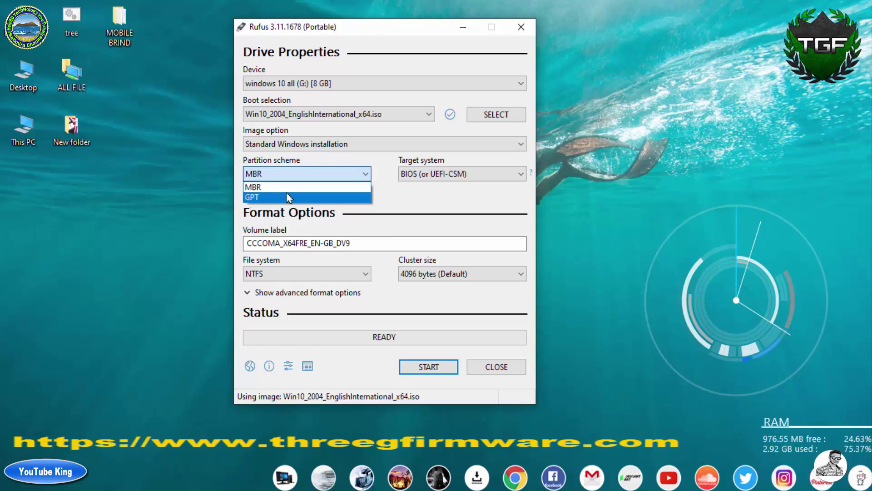
pyautogui.click(358, 175)
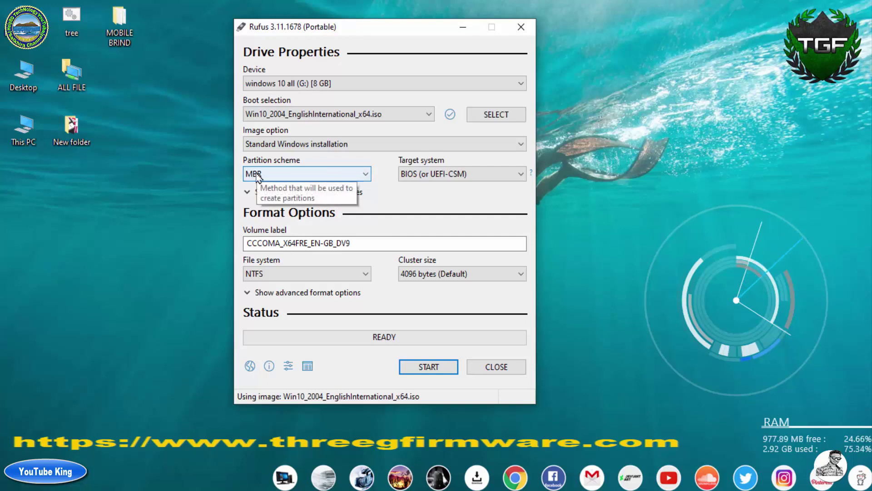
pyautogui.click(514, 178)
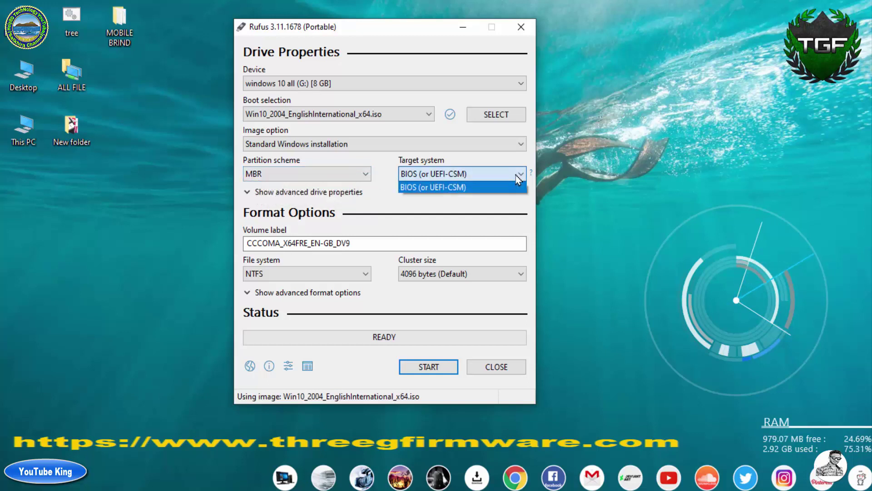
pyautogui.click(516, 175)
# Review the volume label, file system and cluster size in the format options
pyautogui.click(358, 241)
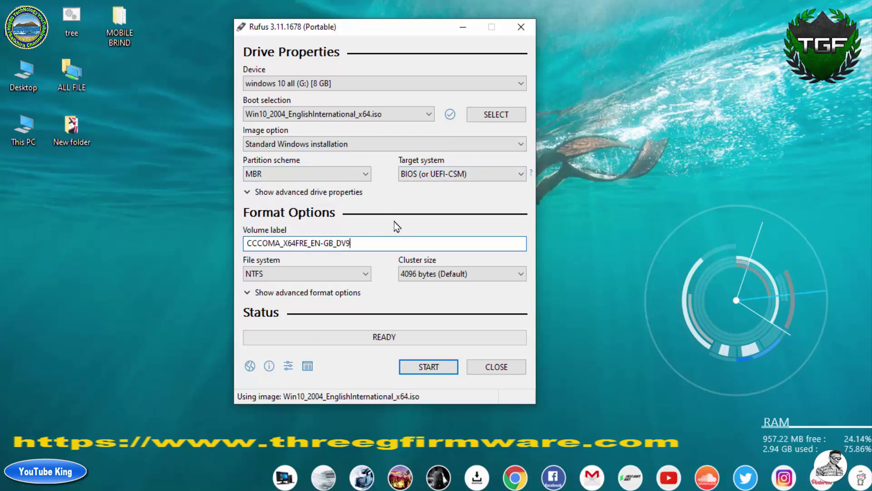
pyautogui.click(370, 274)
pyautogui.click(370, 274)
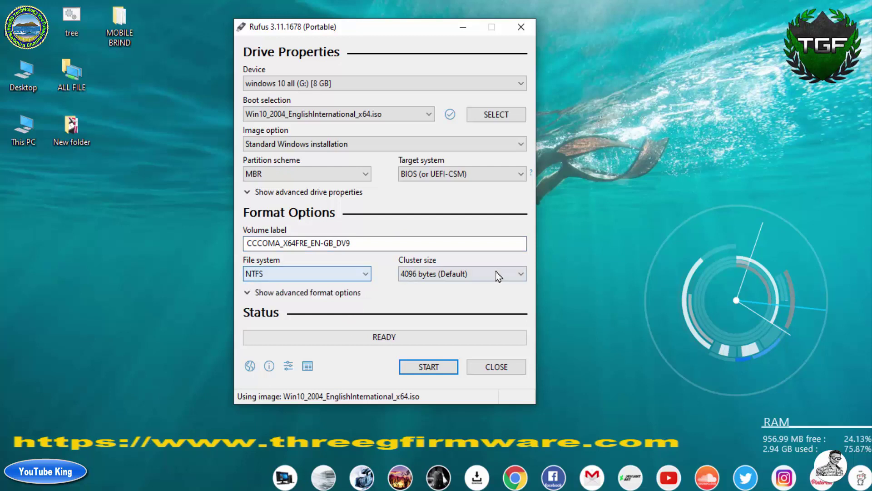
pyautogui.click(528, 275)
pyautogui.click(527, 276)
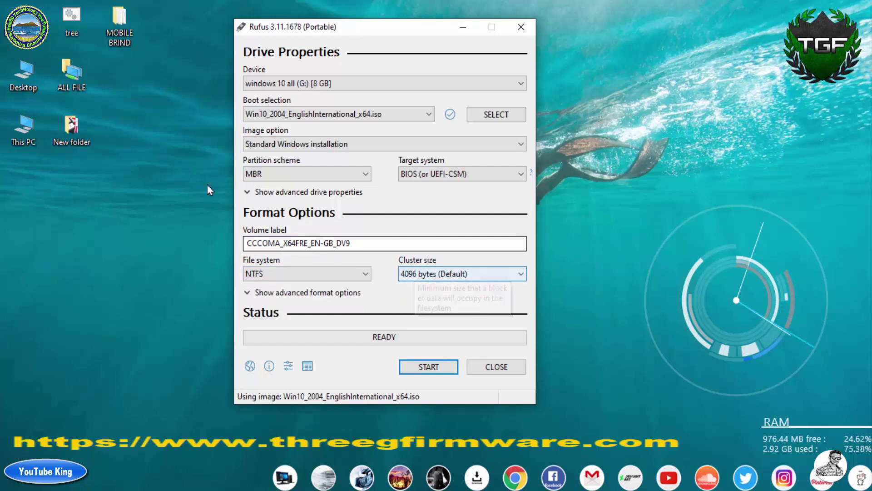
# Check the windows 10 all (G:) pen drive in This PC and close the window
pyautogui.click(25, 128)
pyautogui.doubleClick(25, 129)
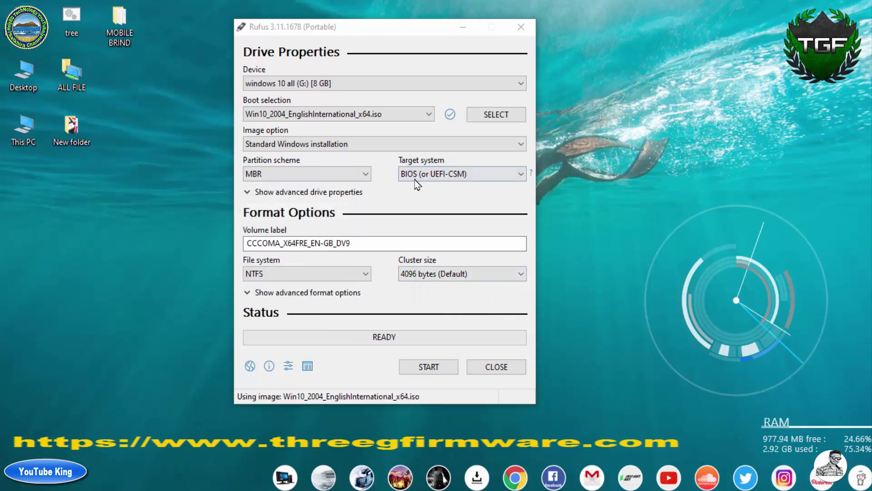
pyautogui.click(238, 320)
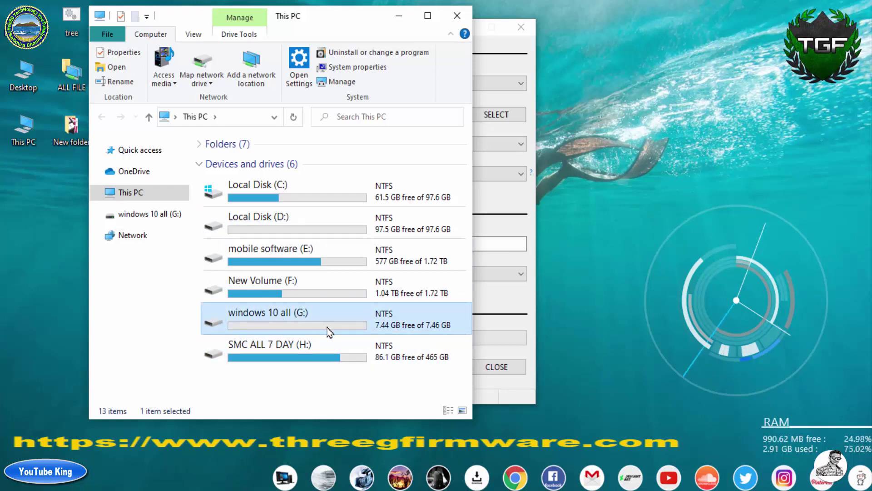
pyautogui.moveTo(259, 333)
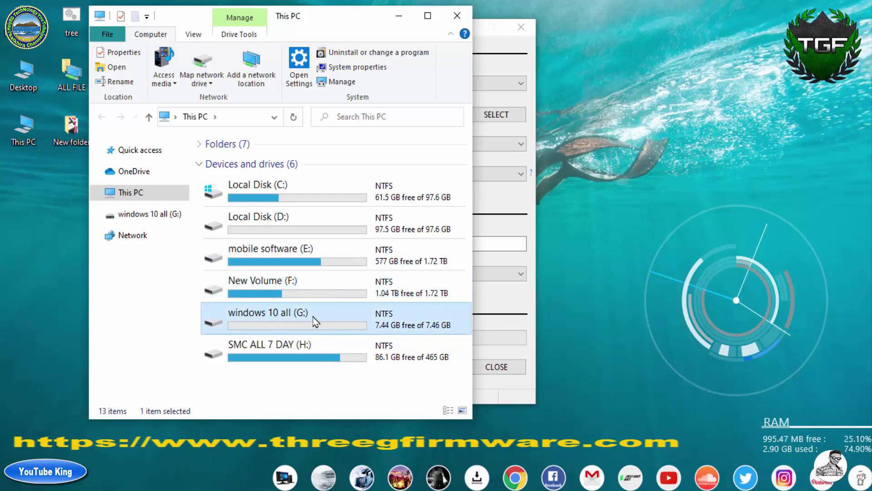
pyautogui.click(457, 16)
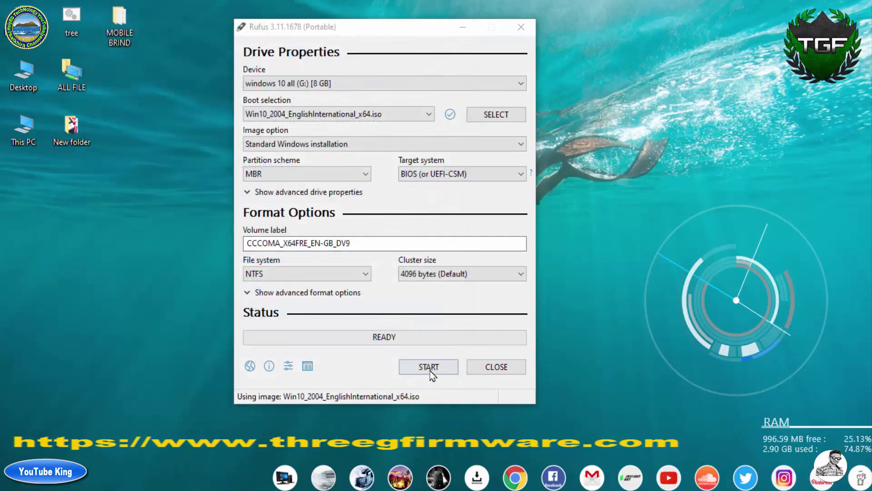
# Check the advanced format options and start creating the bootable drive, accepting the erasure of all data on windows 10 all (G:)
pyautogui.click(249, 293)
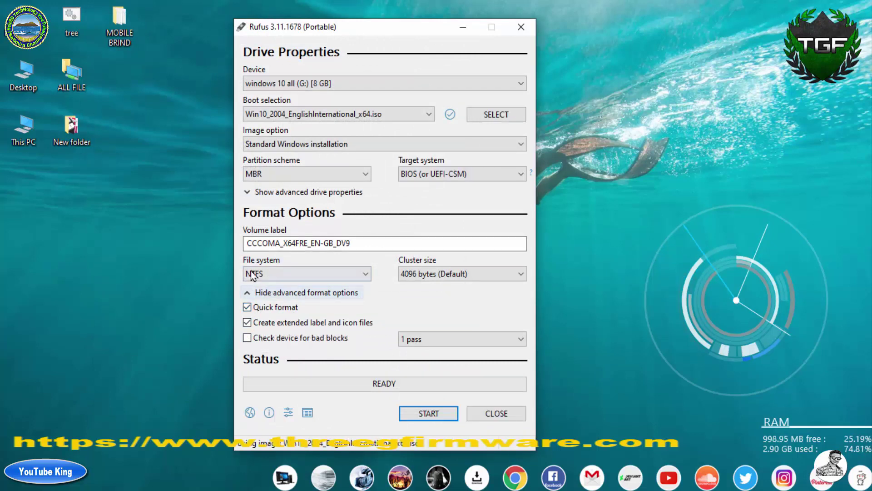
pyautogui.click(250, 294)
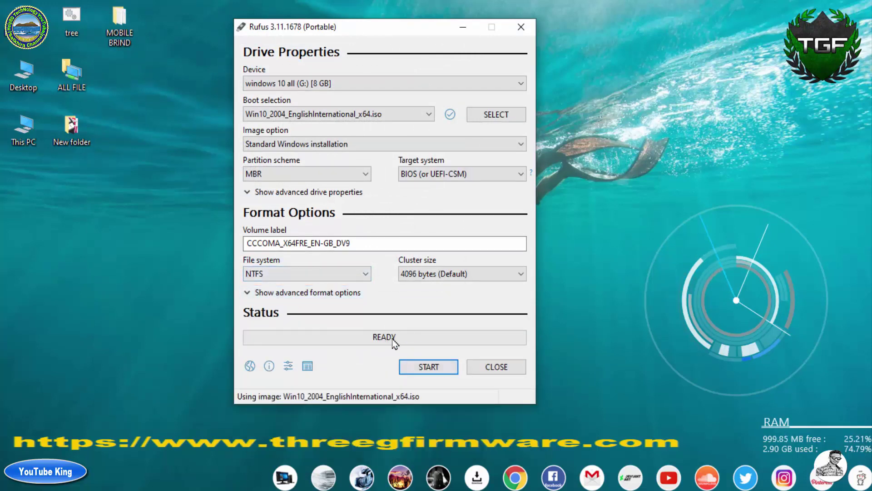
pyautogui.click(428, 369)
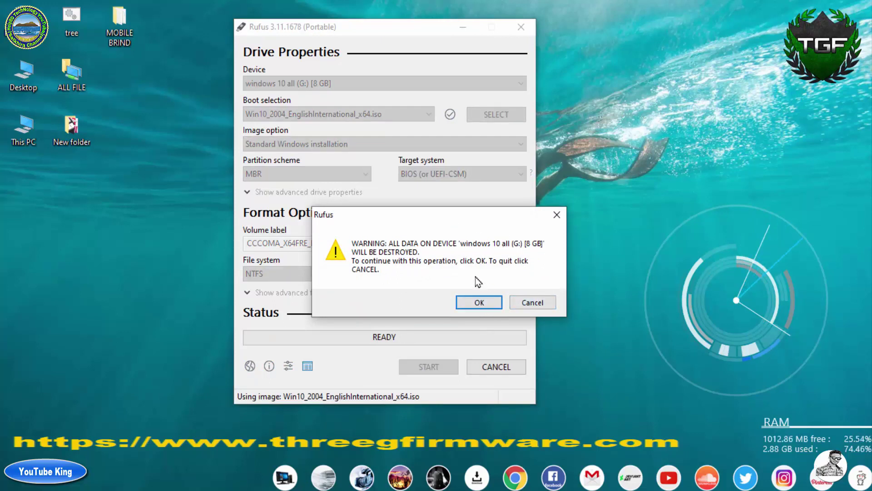
pyautogui.click(477, 302)
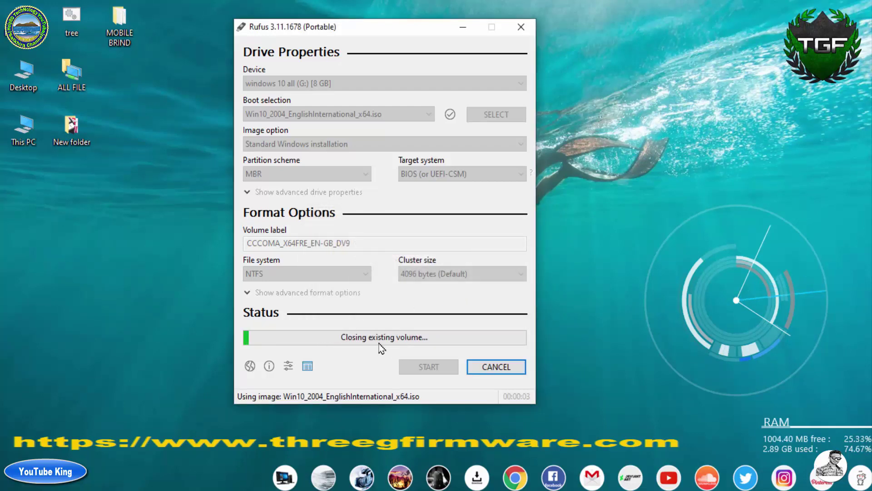
pyautogui.moveTo(400, 30); pyautogui.dragTo(406, 29)
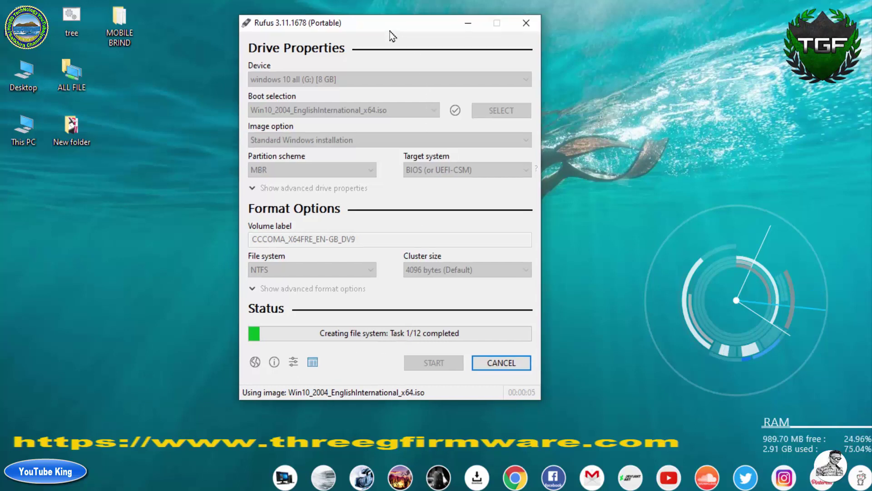
pyautogui.rightClick(642, 87)
pyautogui.click(667, 125)
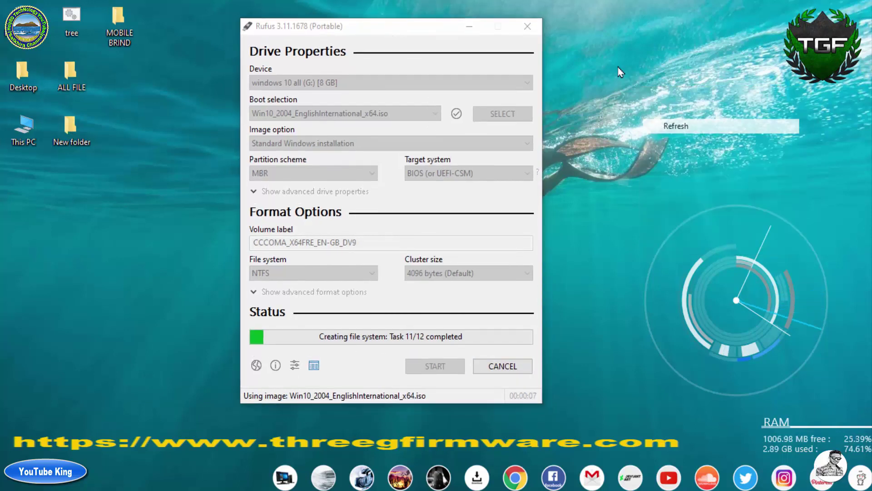
pyautogui.rightClick(616, 62)
pyautogui.click(637, 100)
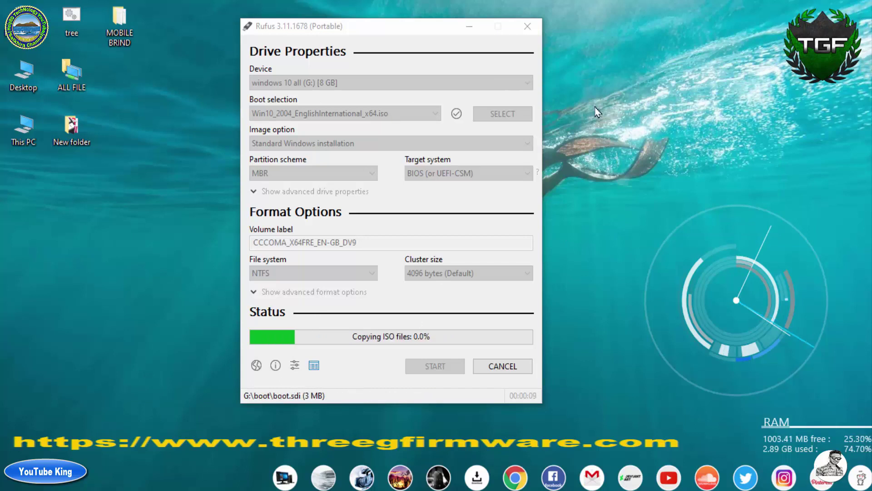
pyautogui.rightClick(612, 51)
pyautogui.click(638, 88)
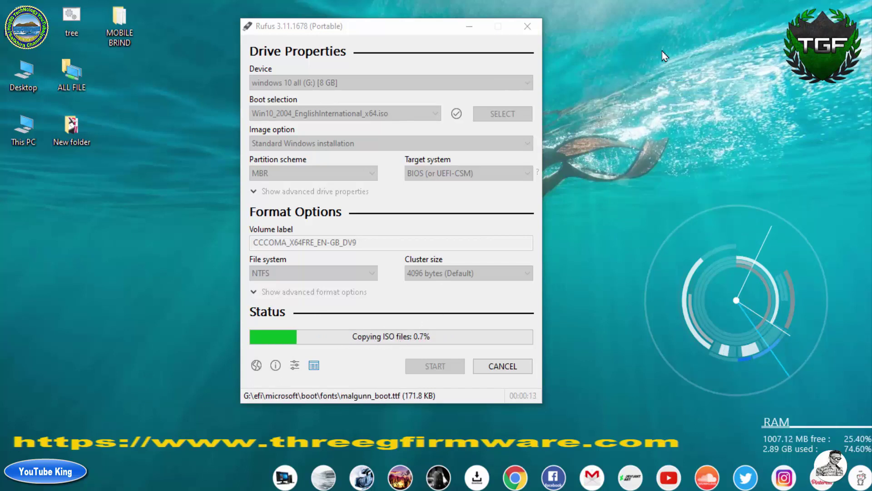
pyautogui.rightClick(626, 47)
pyautogui.click(656, 91)
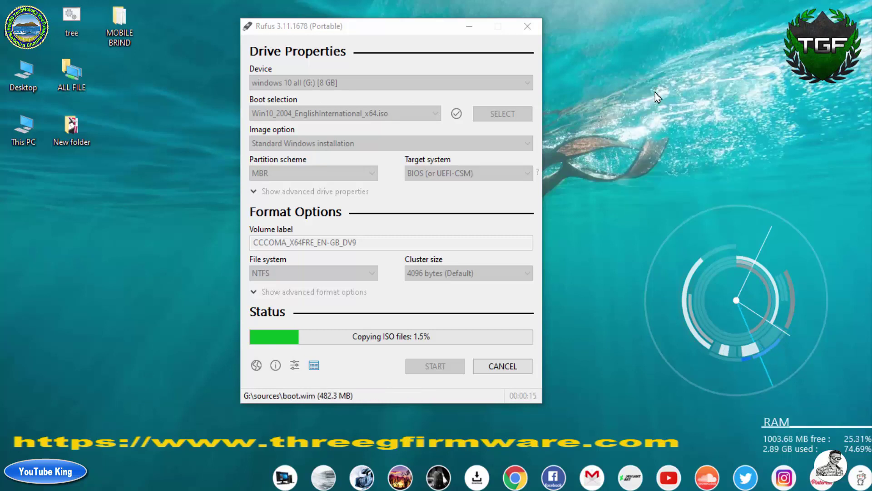
pyautogui.rightClick(596, 53)
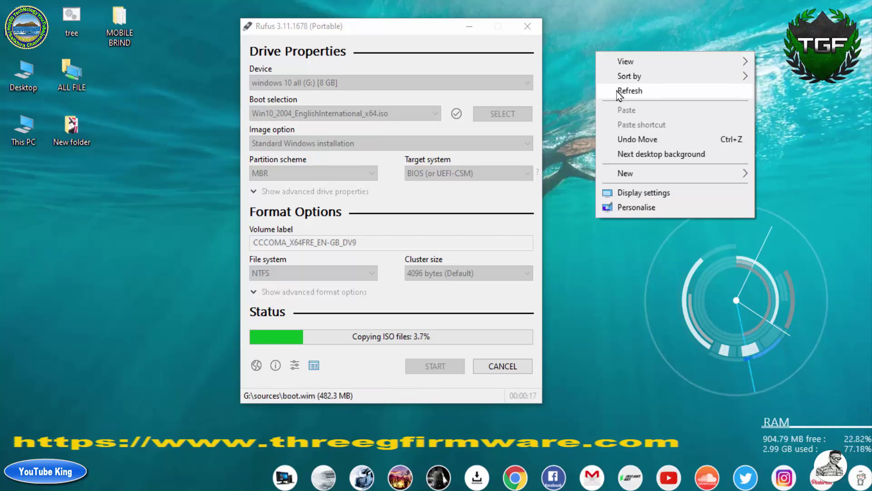
pyautogui.click(620, 93)
pyautogui.rightClick(573, 31)
pyautogui.click(593, 69)
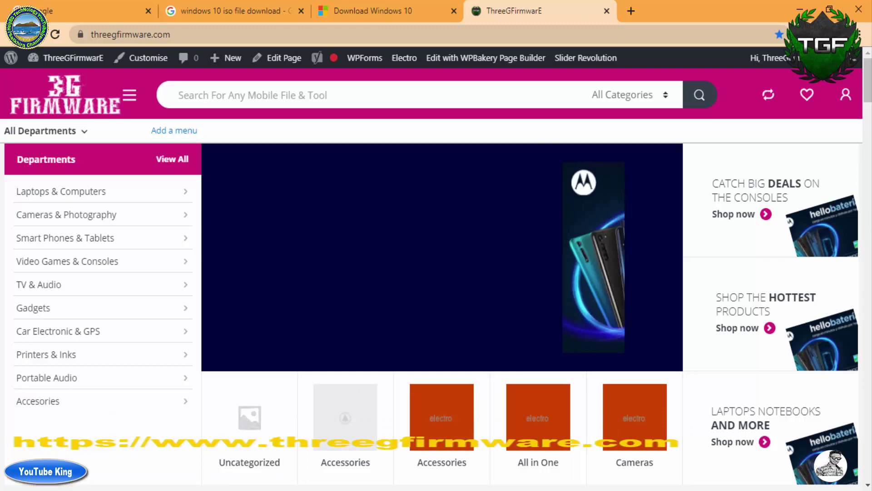
# Switch to Chrome and review the ThreeGFirmwarE home page and the "windows 10 iso file download" query on Google
pyautogui.scroll(-3, 436, 272)
pyautogui.scroll(3, 436, 272)
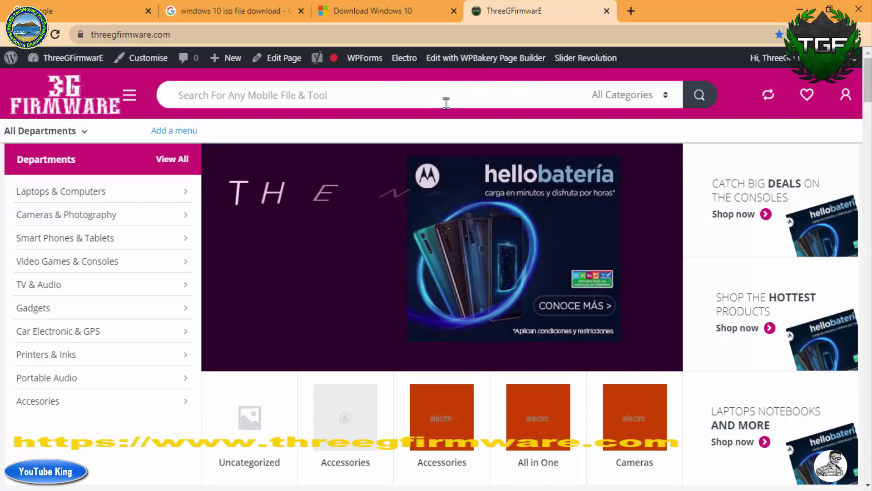
pyautogui.hotkey('ctrl', '1')
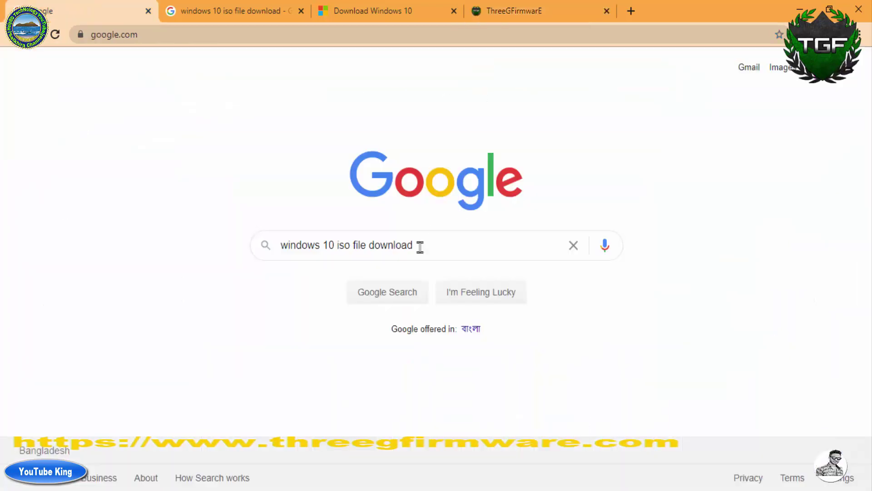
pyautogui.click(468, 243)
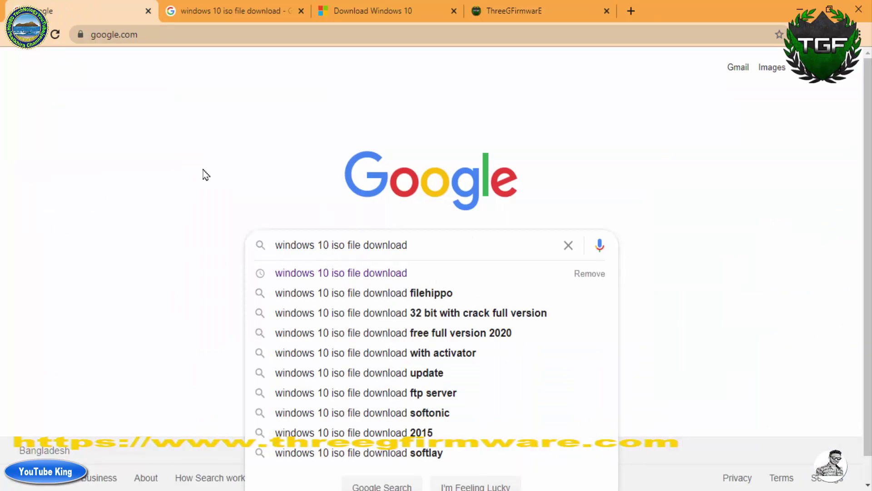
pyautogui.click(224, 279)
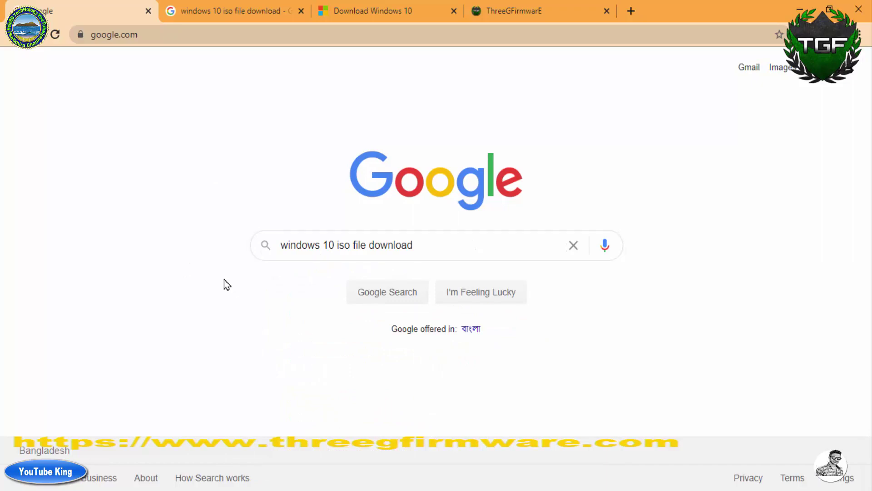
# Go past the Google results to Microsoft's Download Windows 10 page and examine its update and installation media options
pyautogui.hotkey('ctrl', 'Tab')
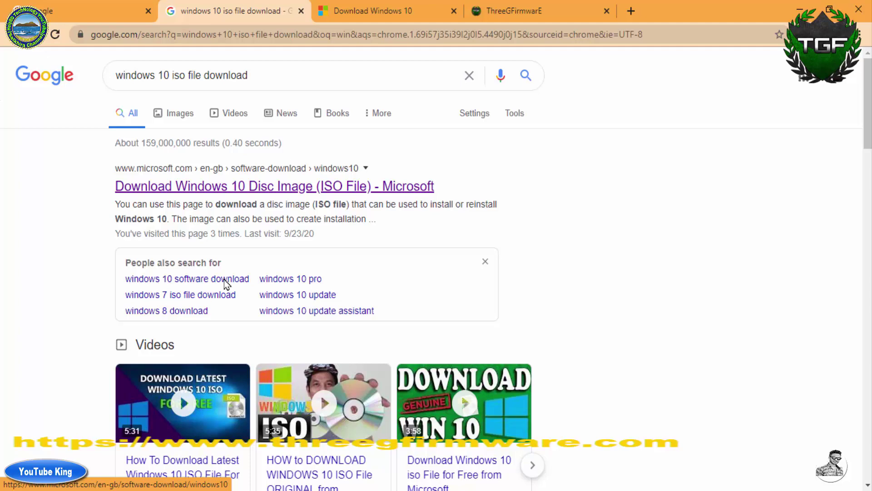
pyautogui.hotkey('ctrl', 'Tab')
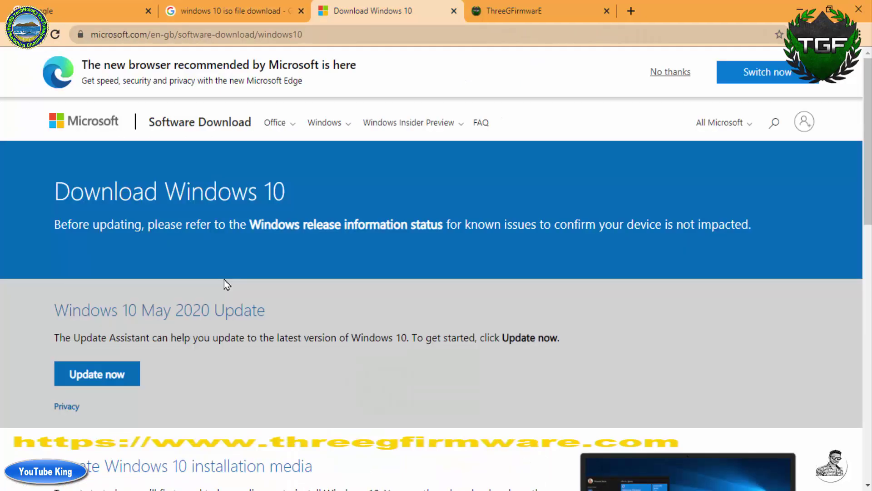
pyautogui.scroll(-7, 224, 280)
pyautogui.scroll(7, 224, 280)
pyautogui.scroll(-7, 224, 279)
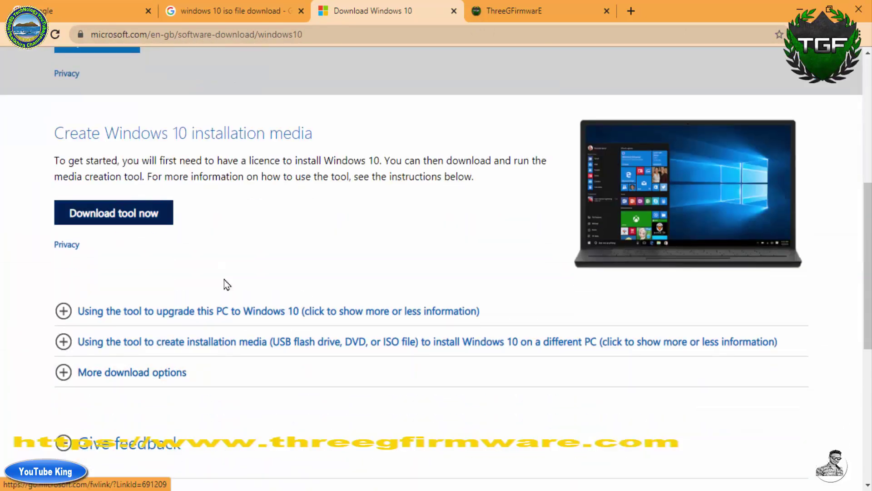
pyautogui.scroll(7, 226, 283)
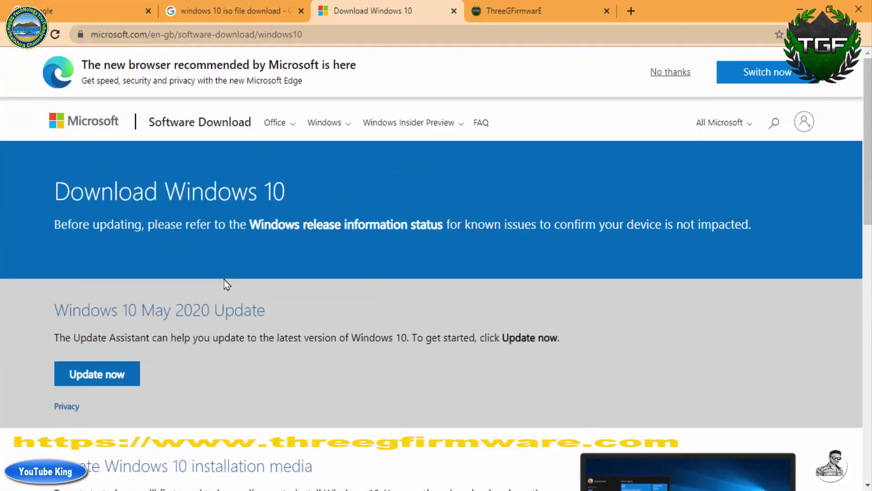
pyautogui.scroll(-3, 226, 284)
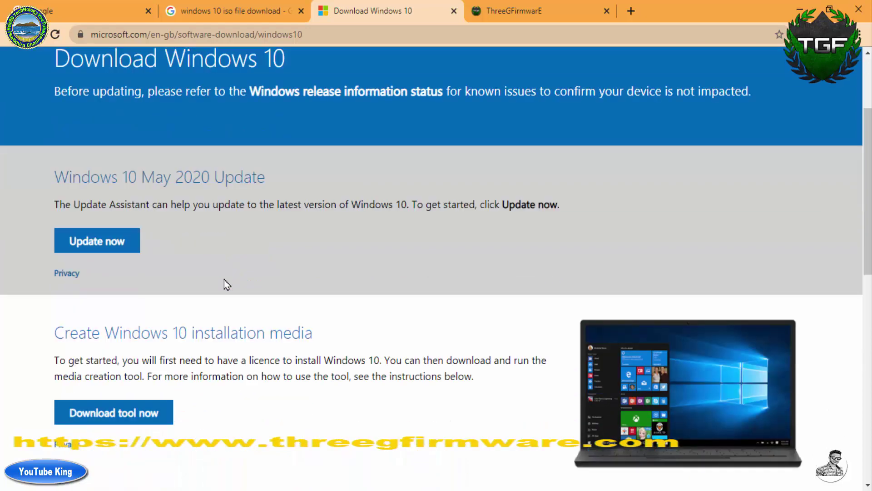
# Open the developer tools on the Download Windows 10 page and inspect the Windows 10 May 2020 Update banner
pyautogui.hotkey('shift', 'F10')
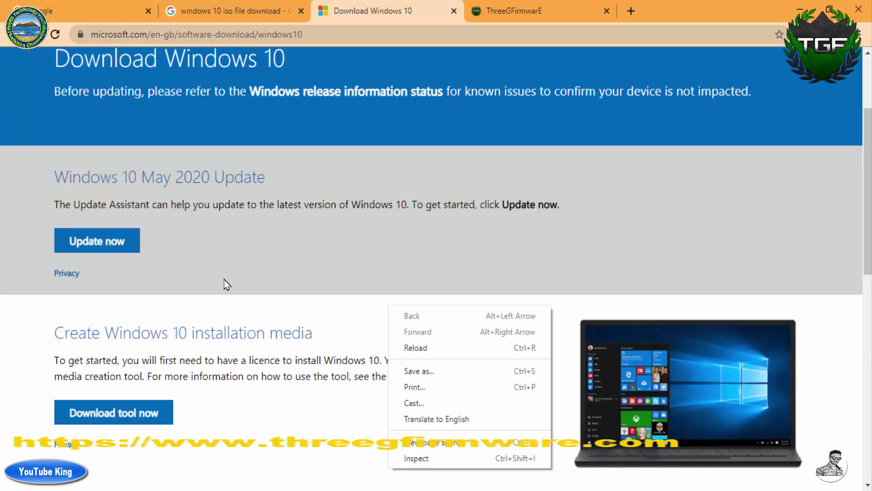
pyautogui.press('Escape')
pyautogui.hotkey('shift', 'F10')
pyautogui.press('Up')
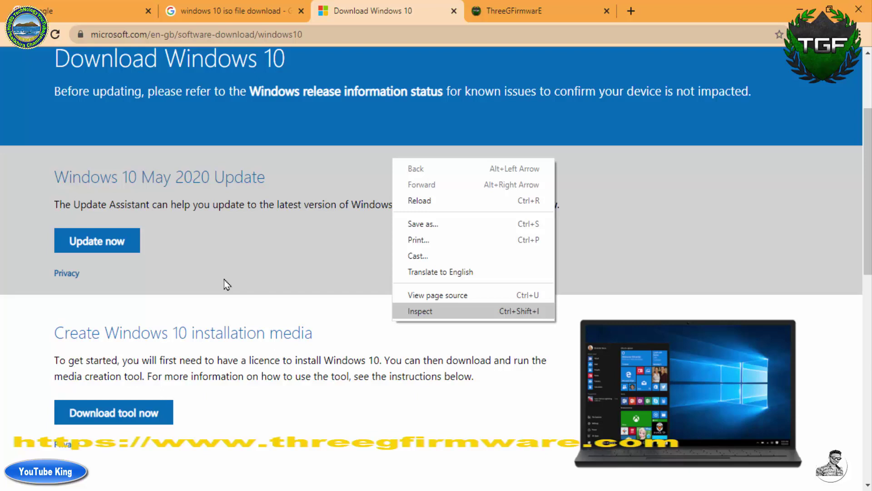
pyautogui.click(226, 284)
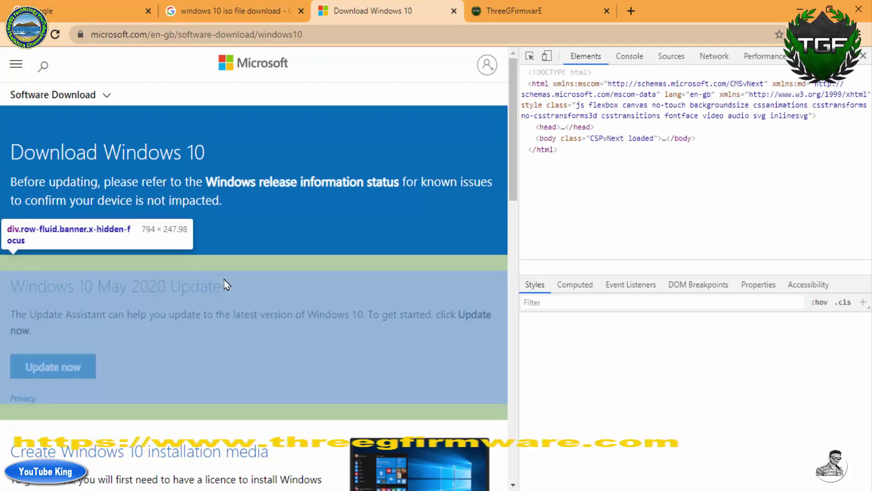
pyautogui.click(226, 284)
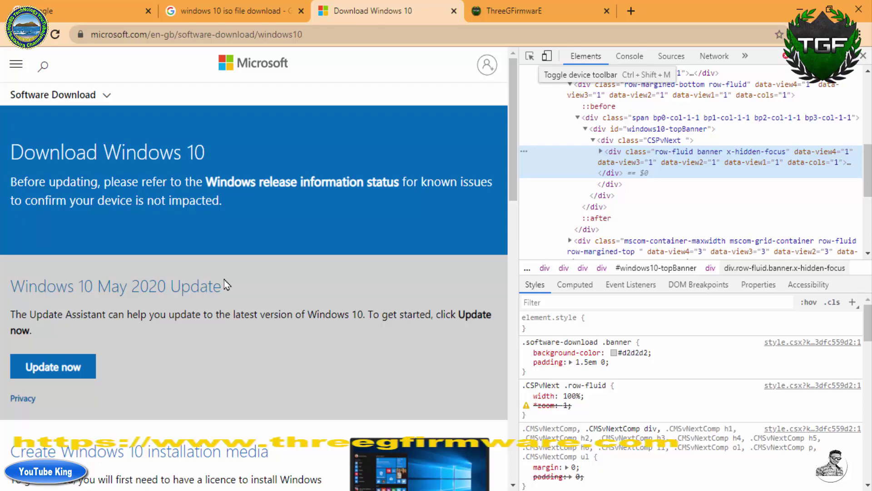
# Enable device emulation, reload the page to reach the Windows 10 Disc Image (ISO File) version, and close the developer tools
pyautogui.hotkey('ctrl', 'shift', 'm')
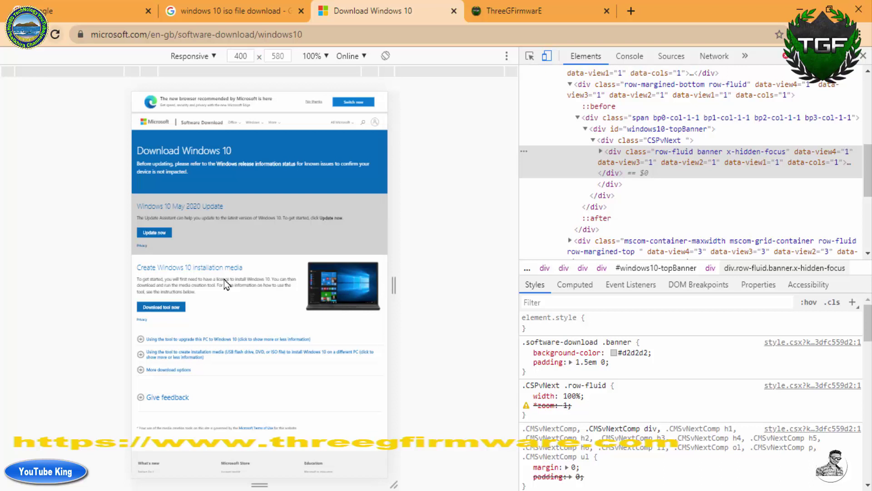
pyautogui.click(55, 35)
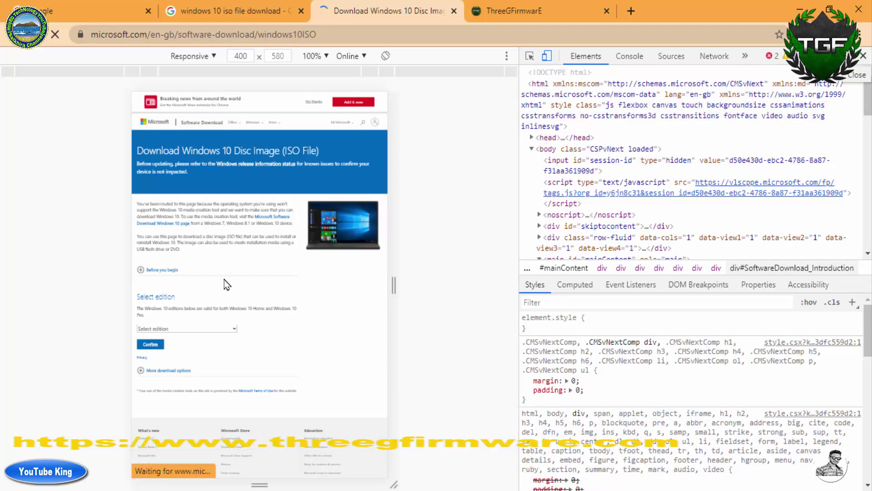
pyautogui.press('F12')
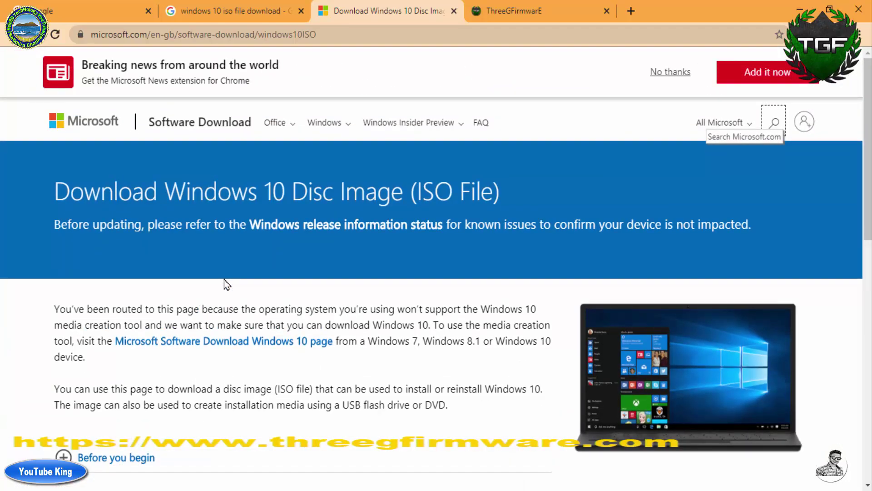
# Select Windows 10 as the edition on the disc image page and confirm it
pyautogui.scroll(-2, 227, 284)
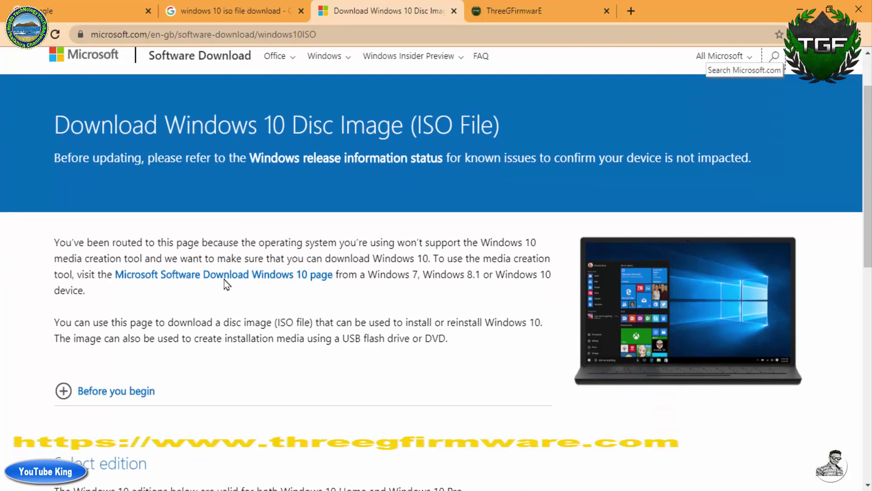
pyautogui.scroll(-8, 227, 283)
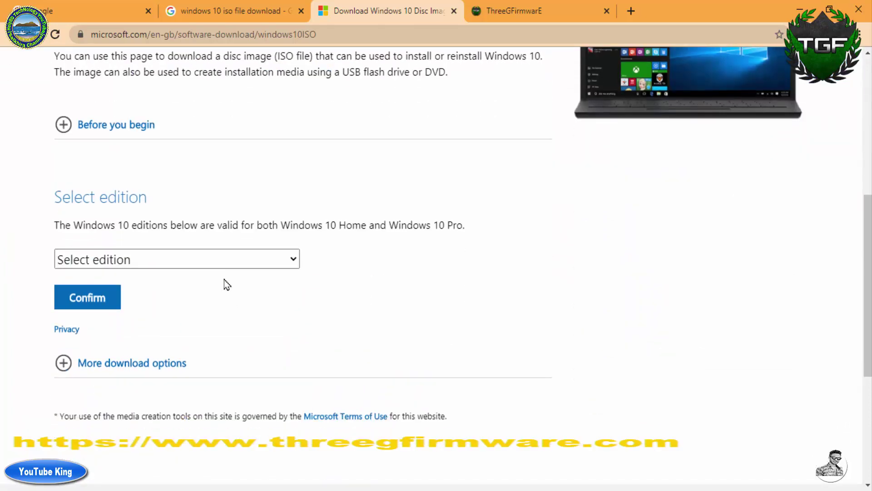
pyautogui.hotkey('alt', 'Down')
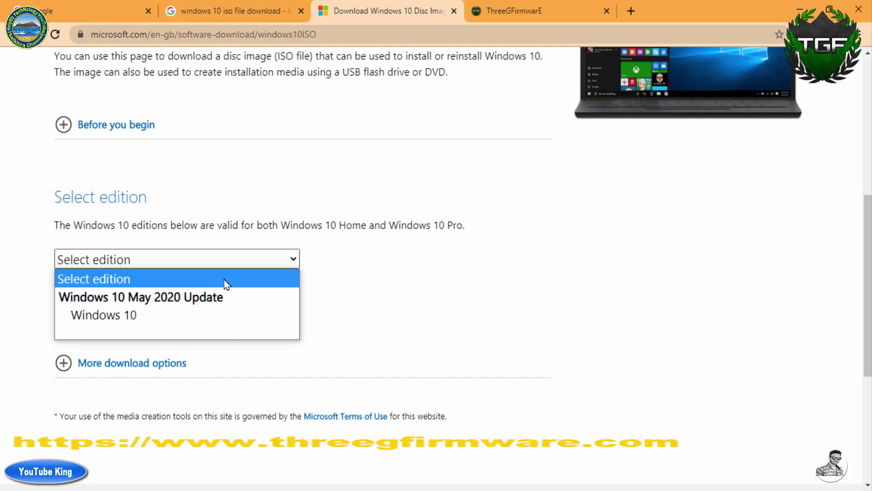
pyautogui.press('Down')
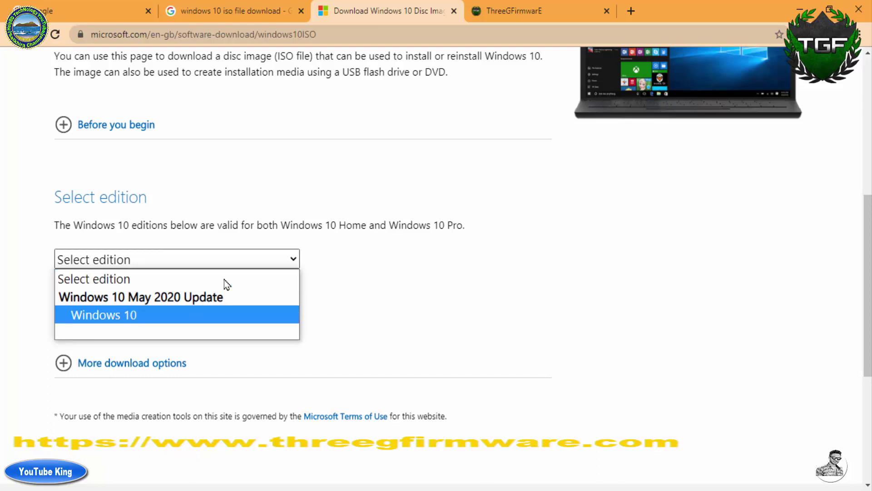
pyautogui.press('Return')
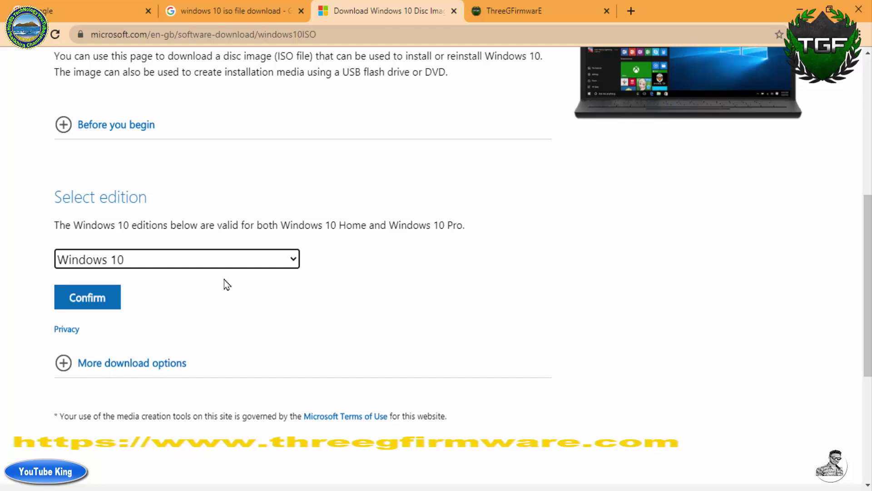
pyautogui.press('Return')
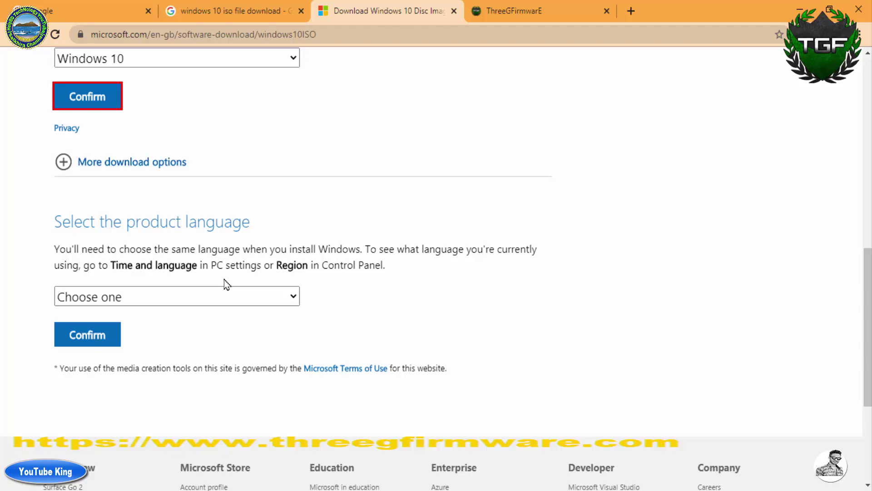
# Select English International as the product language and confirm it
pyautogui.click(226, 288)
pyautogui.press('Up')
pyautogui.press('Up')
pyautogui.press('Up')
pyautogui.press('Up')
pyautogui.press('Up')
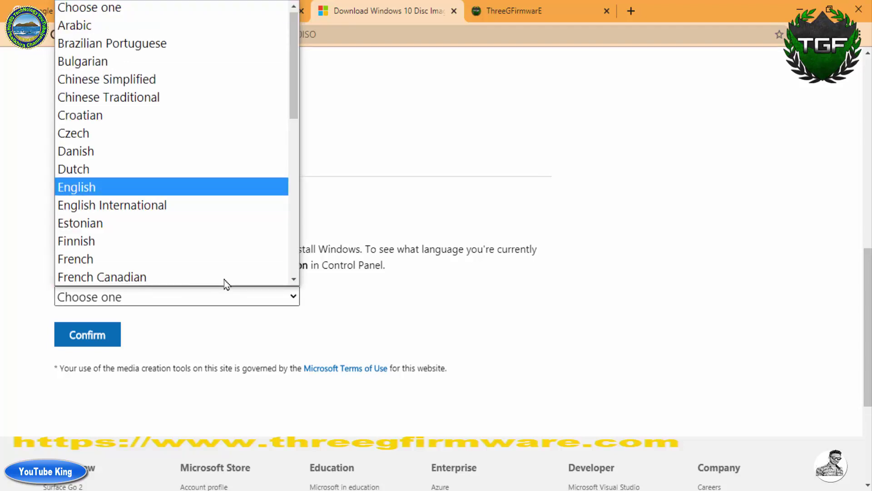
pyautogui.press('Down')
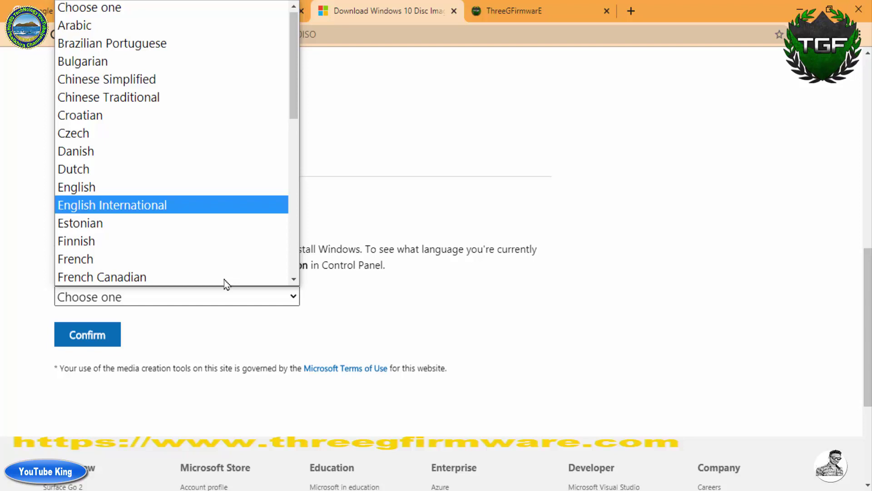
pyautogui.press('Return')
pyautogui.press('Tab')
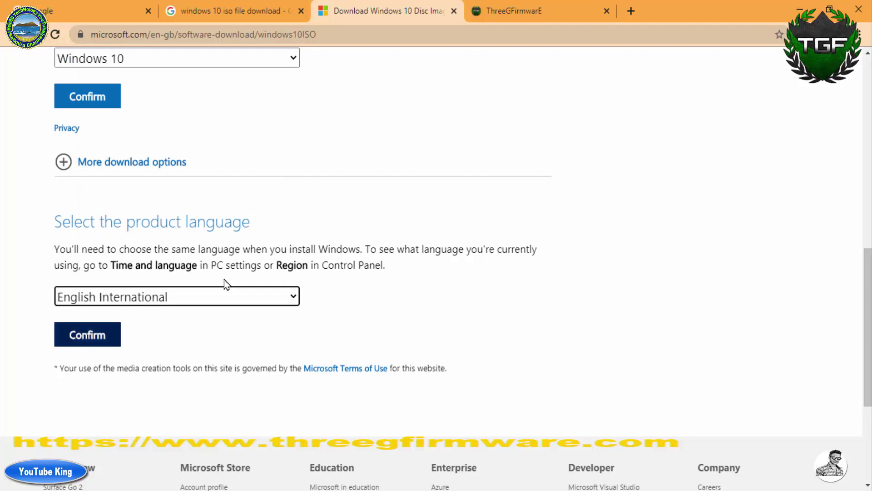
pyautogui.press('Return')
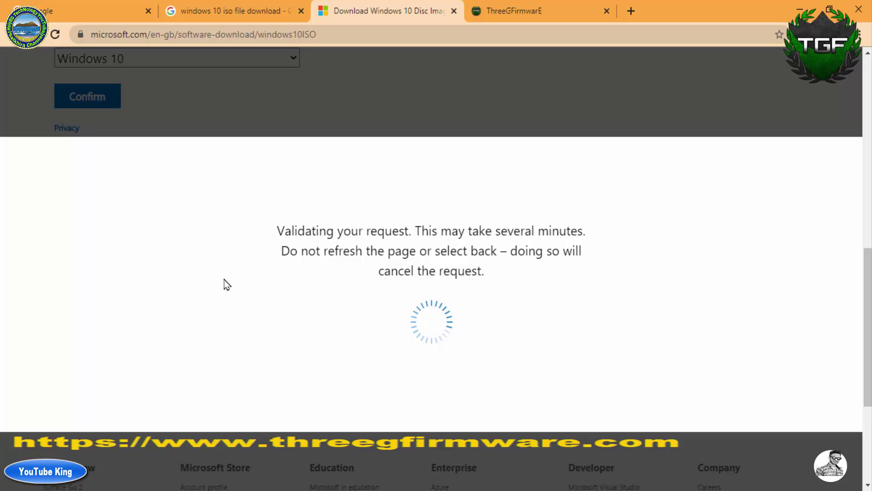
# Start the 64-bit download of Windows 10 English International
pyautogui.scroll(1, 227, 284)
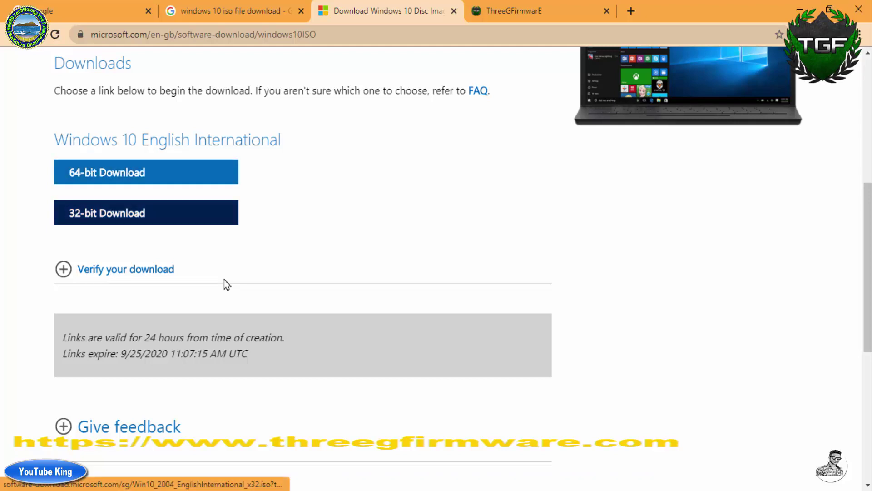
pyautogui.scroll(3, 227, 284)
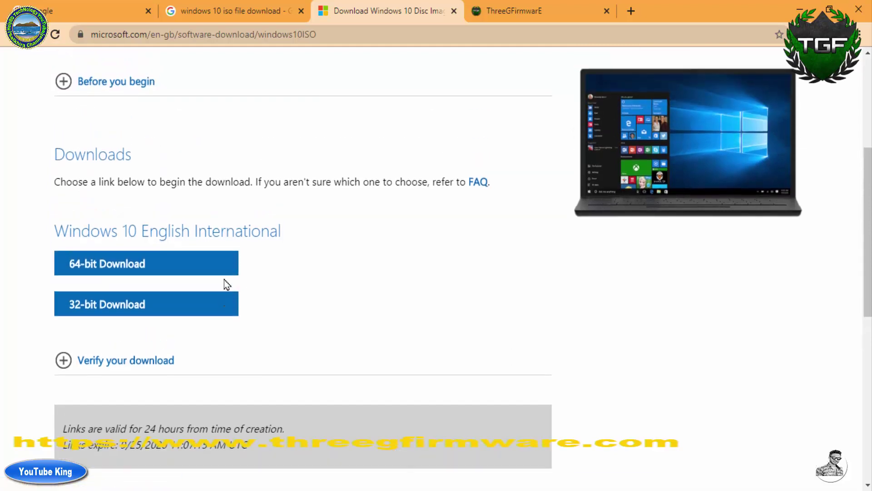
pyautogui.scroll(-2, 227, 284)
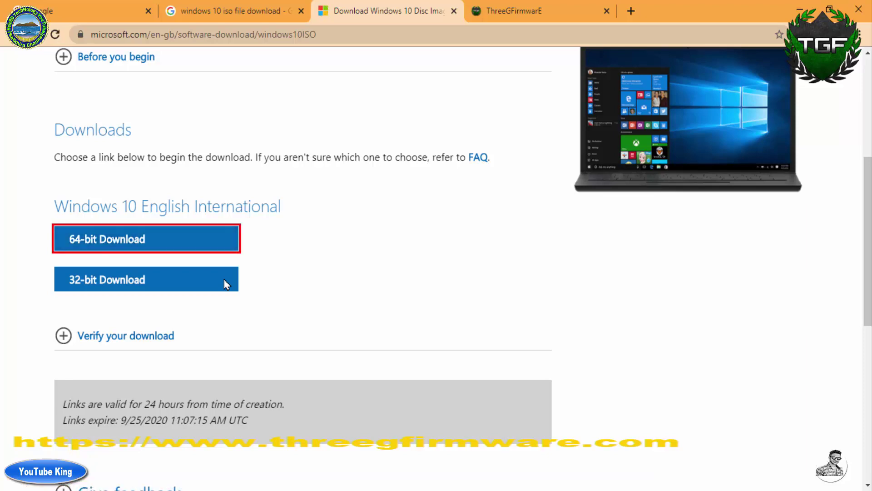
pyautogui.click(225, 284)
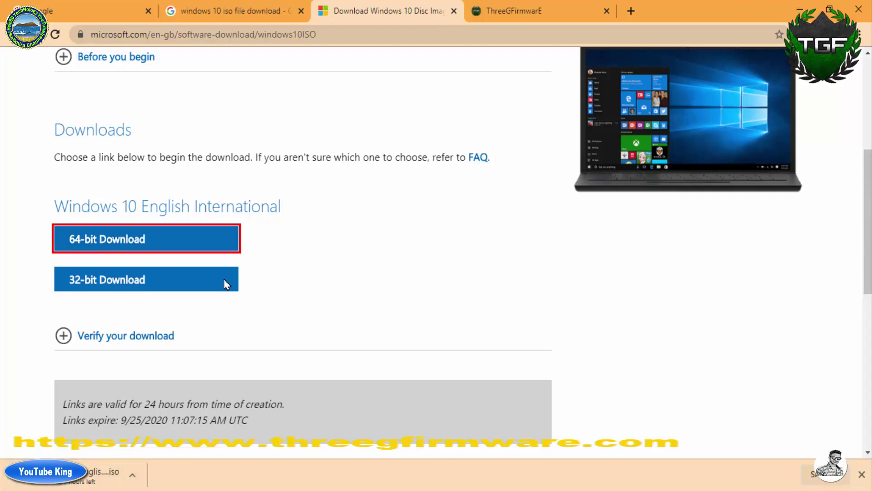
# Open the browser's downloads list and pause the Win10_2004_EnglishInternational_x64.iso download
pyautogui.hotkey('ctrl', 'j')
pyautogui.press('Tab')
pyautogui.press('Tab')
pyautogui.press('Tab')
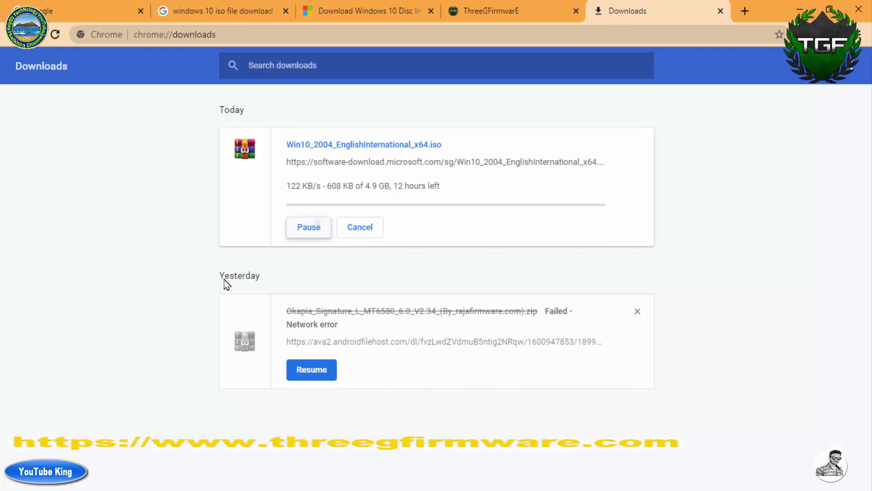
pyautogui.press('Return')
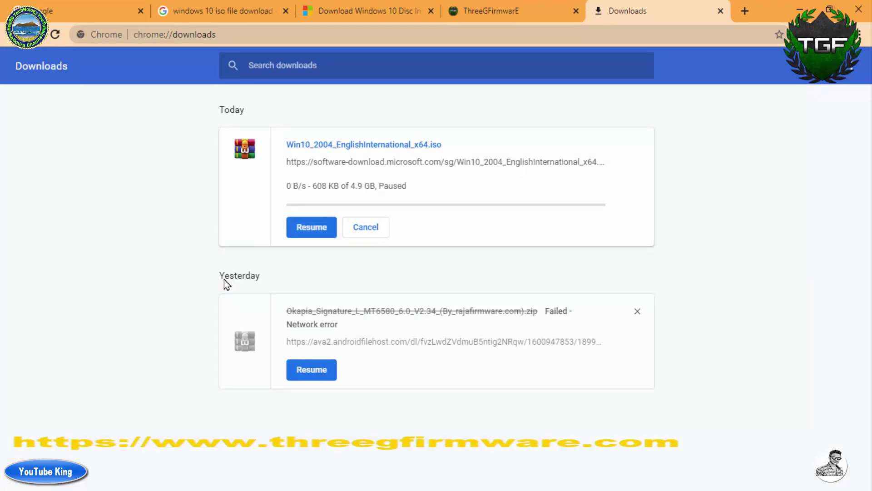
# Remove the failed Okapia_Signature_L_MT6580 zip entry from the downloads list
pyautogui.press('Tab')
pyautogui.press('Tab')
pyautogui.press('Tab')
pyautogui.press('Tab')
pyautogui.press('Return')
pyautogui.click(227, 284)
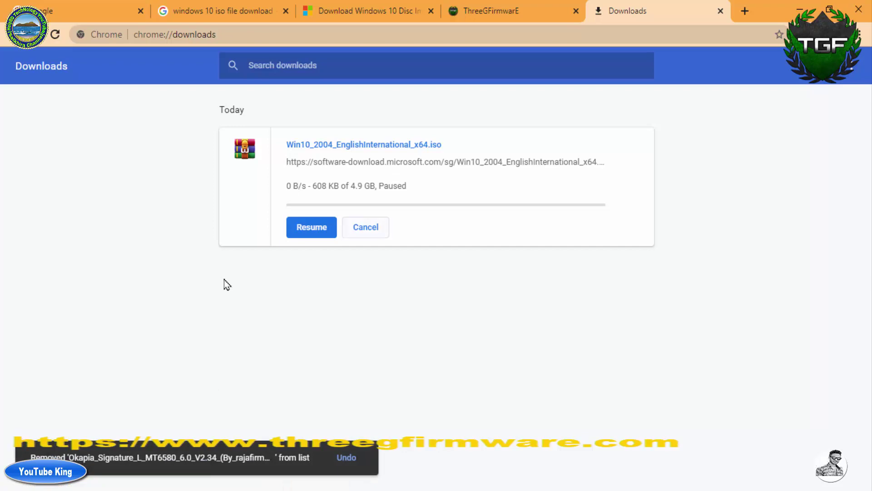
# Cancel the paused Win10_2004_EnglishInternational_x64.iso download, remove it from the list, and close the downloads page
pyautogui.press('Tab')
pyautogui.press('Tab')
pyautogui.press('Tab')
pyautogui.press('Tab')
pyautogui.press('Tab')
pyautogui.press('Return')
pyautogui.press('Tab')
pyautogui.press('Return')
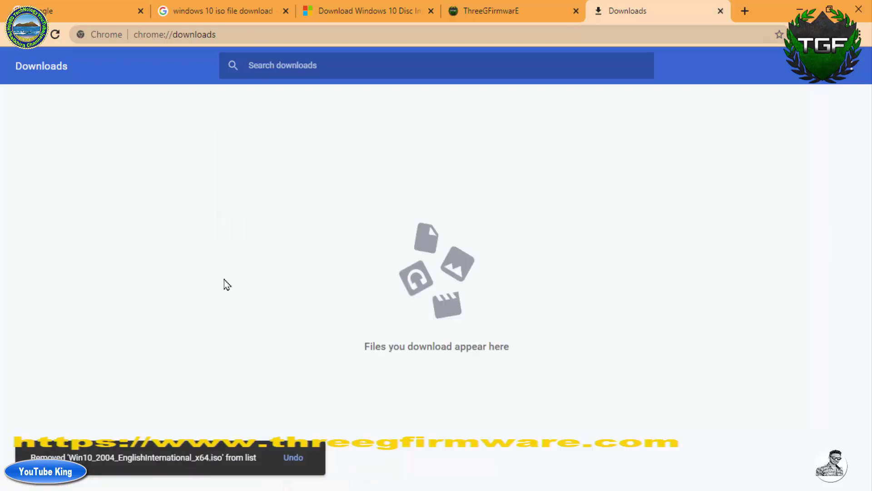
pyautogui.hotkey('ctrl', 'w')
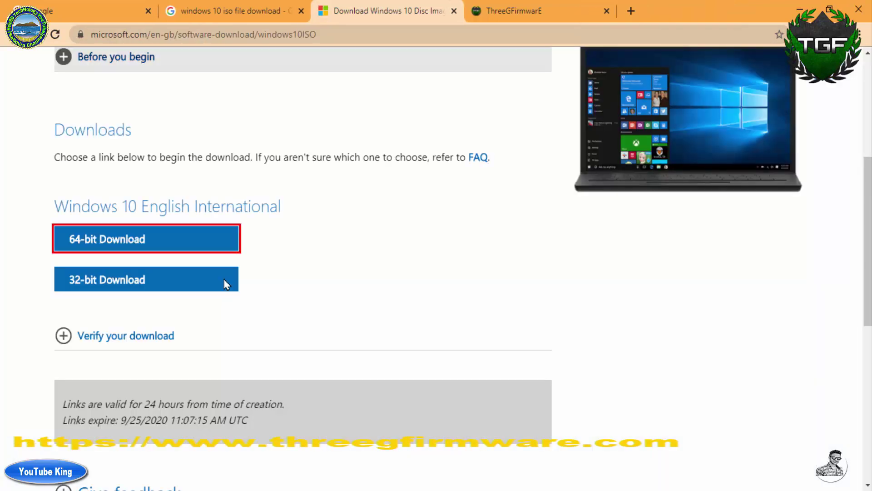
# Open the Windows 8.1 disc image download page from the site's list of Windows downloads
pyautogui.scroll(6, 227, 284)
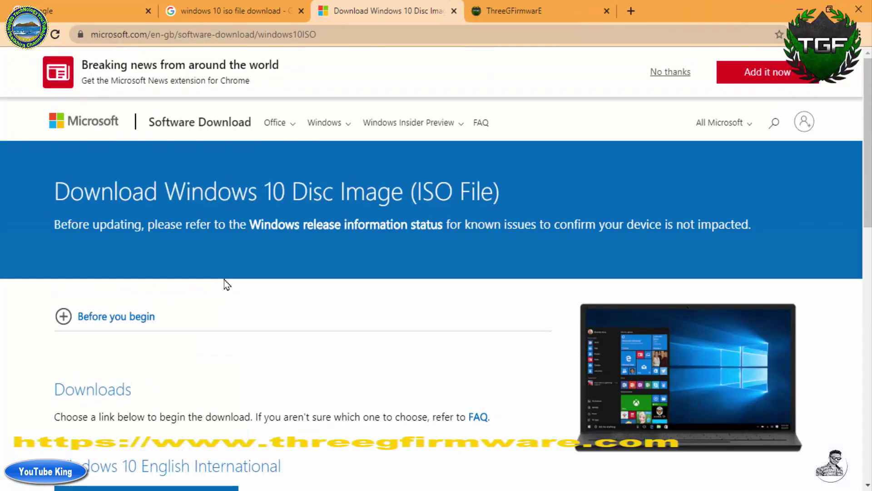
pyautogui.scroll(-3, 227, 284)
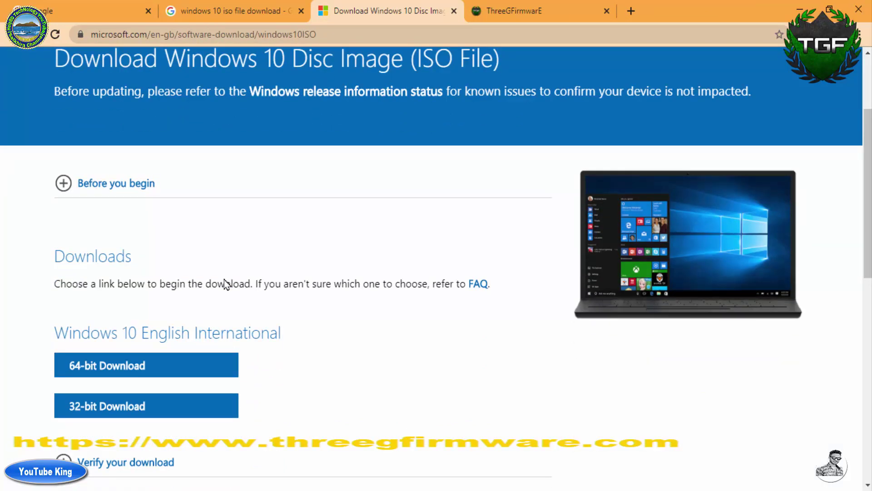
pyautogui.scroll(3, 227, 284)
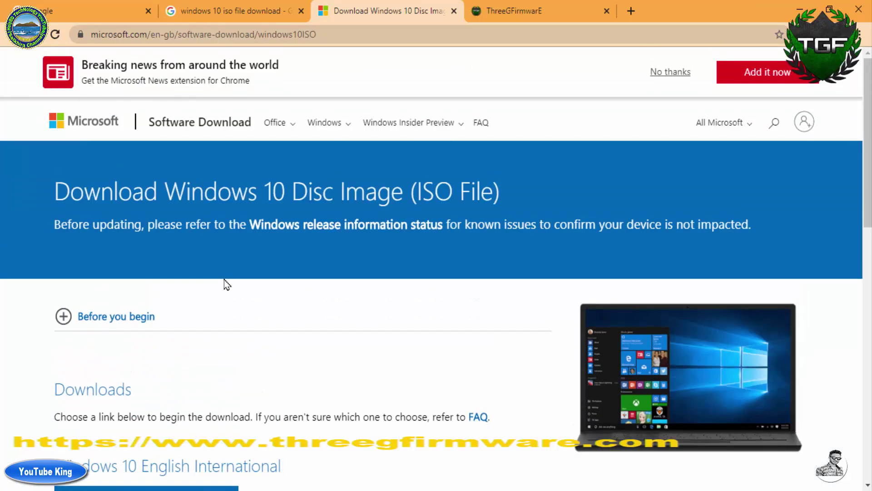
pyautogui.press('Tab')
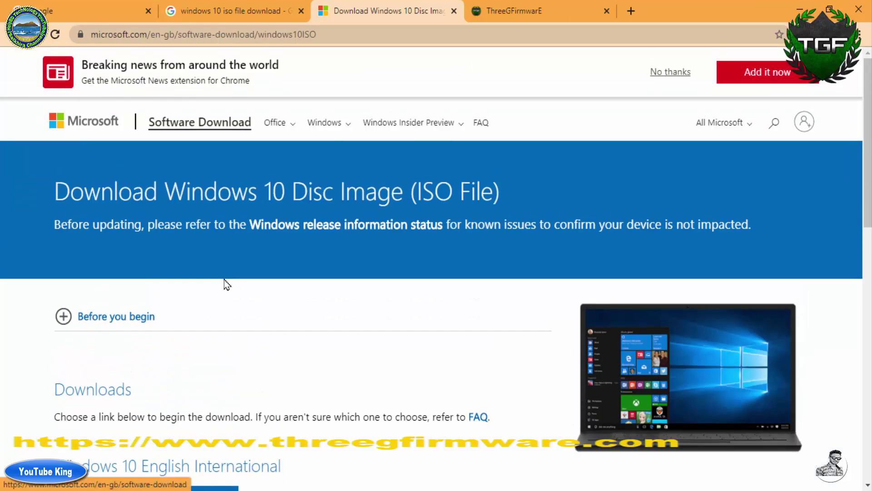
pyautogui.press('Tab')
pyautogui.press('Tab')
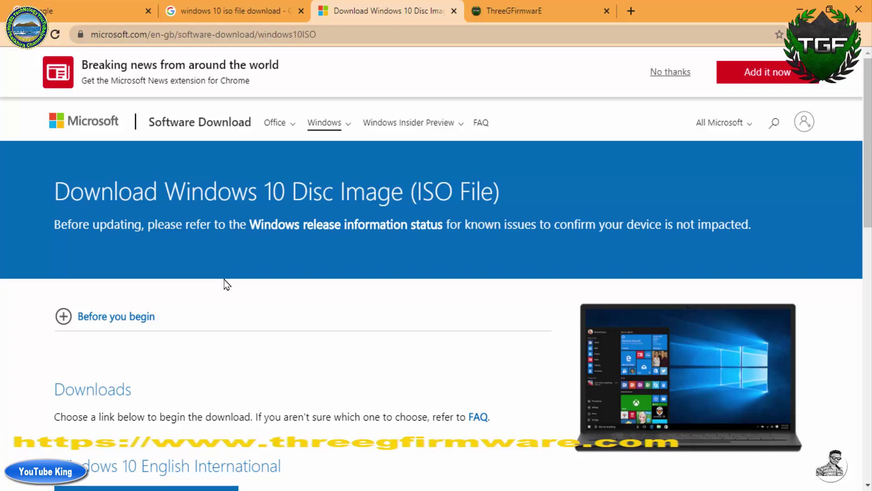
pyautogui.press('Return')
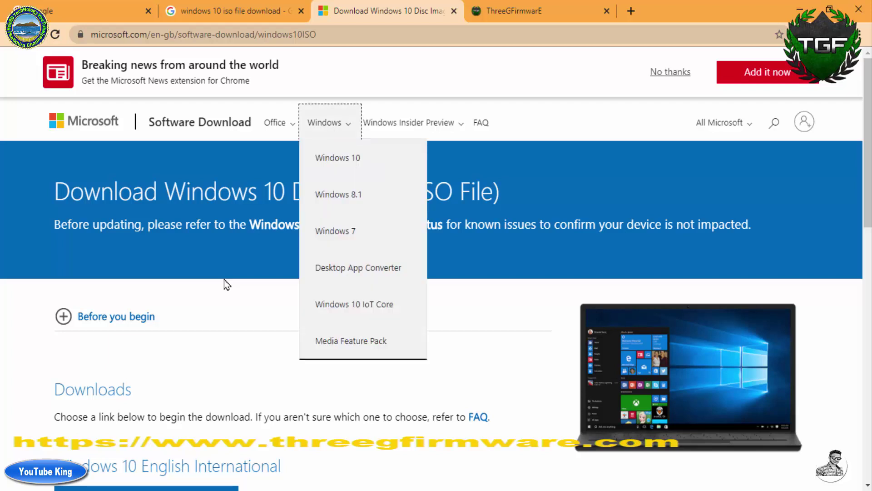
pyautogui.press('Tab')
pyautogui.press('Tab')
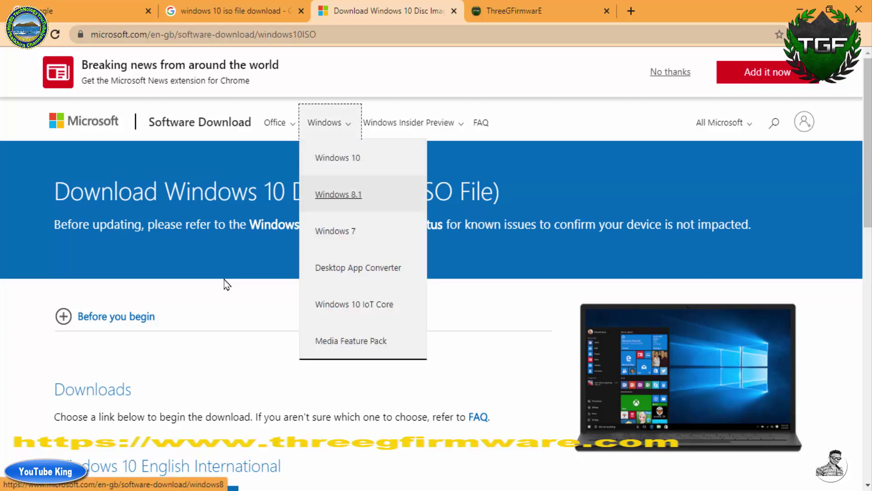
pyautogui.press('Tab')
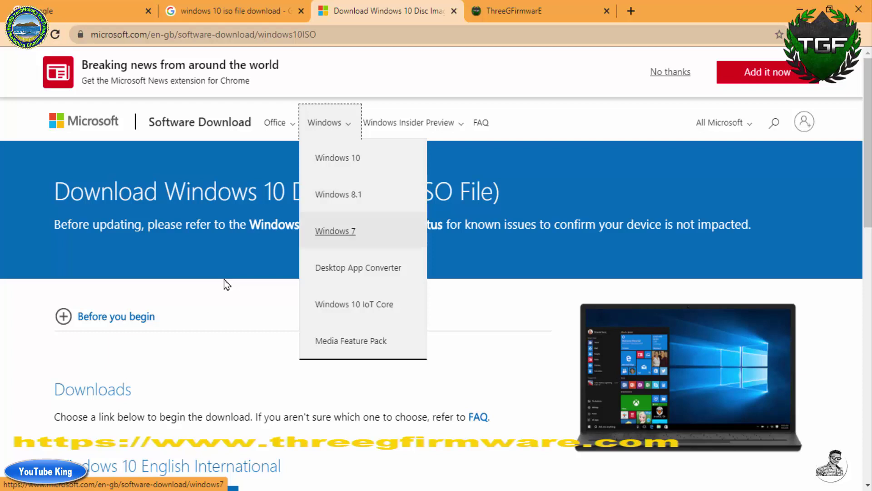
pyautogui.hotkey('shift', 'Tab')
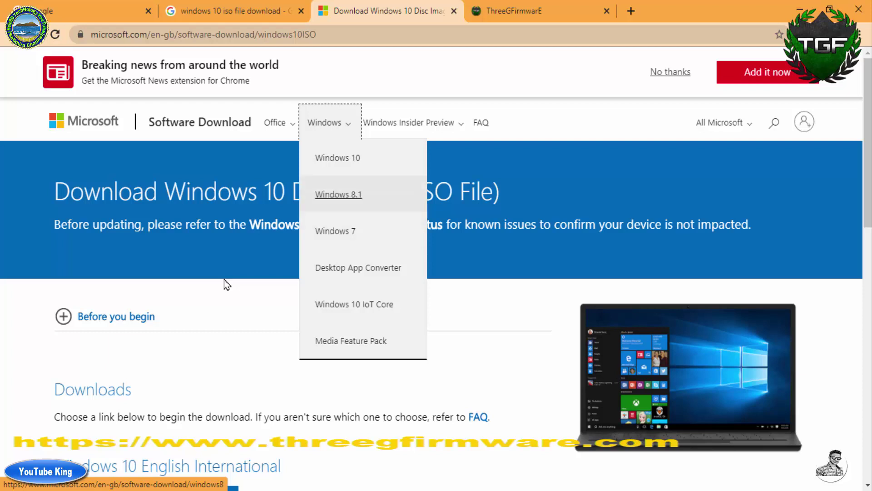
pyautogui.press('Return')
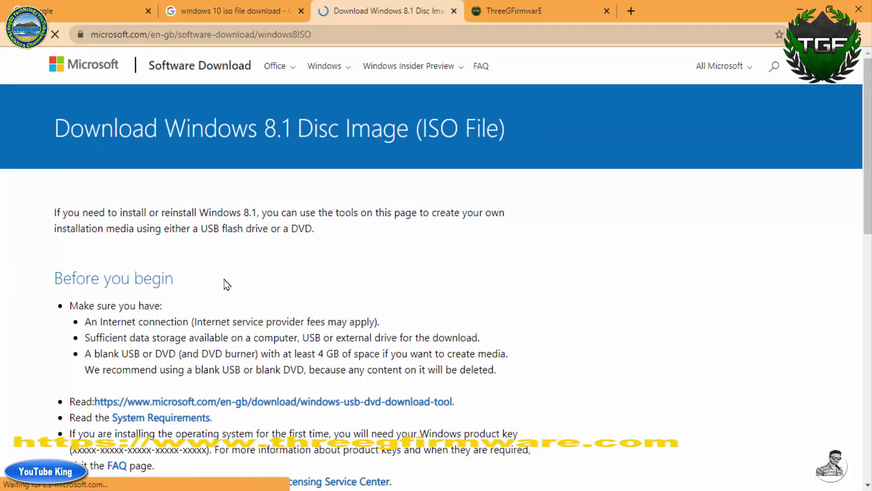
# Select Windows 8.1 as the edition on the disc image page and confirm it
pyautogui.scroll(-7, 227, 284)
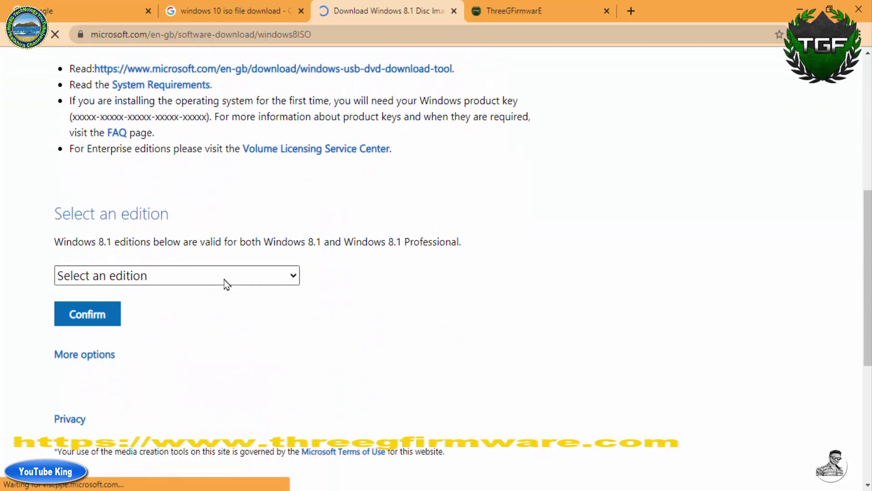
pyautogui.scroll(3, 227, 283)
pyautogui.scroll(-3, 227, 284)
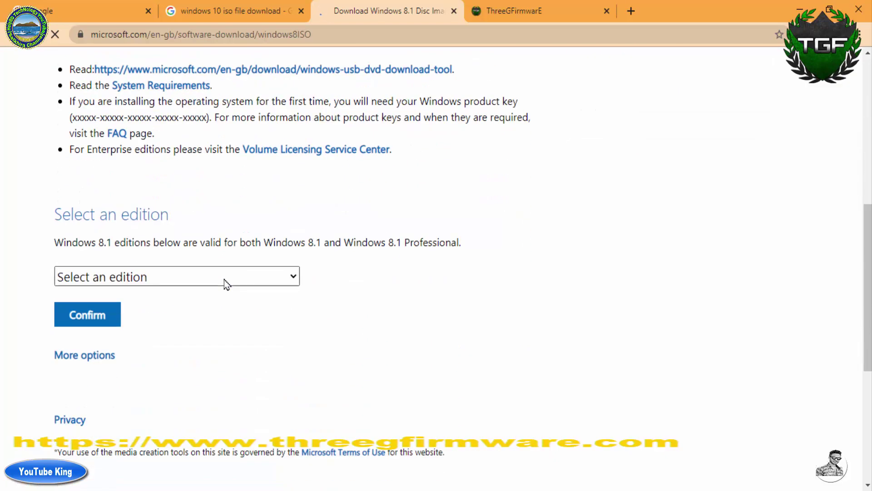
pyautogui.click(227, 277)
pyautogui.press('Down')
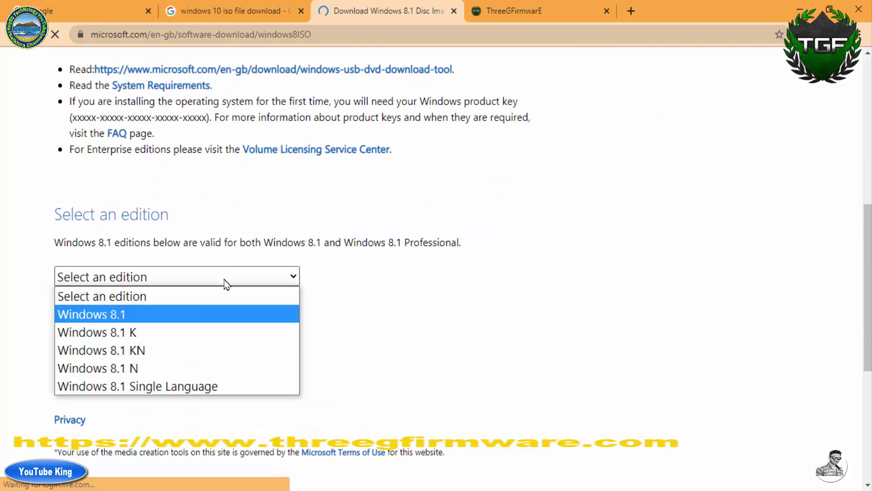
pyautogui.press('Return')
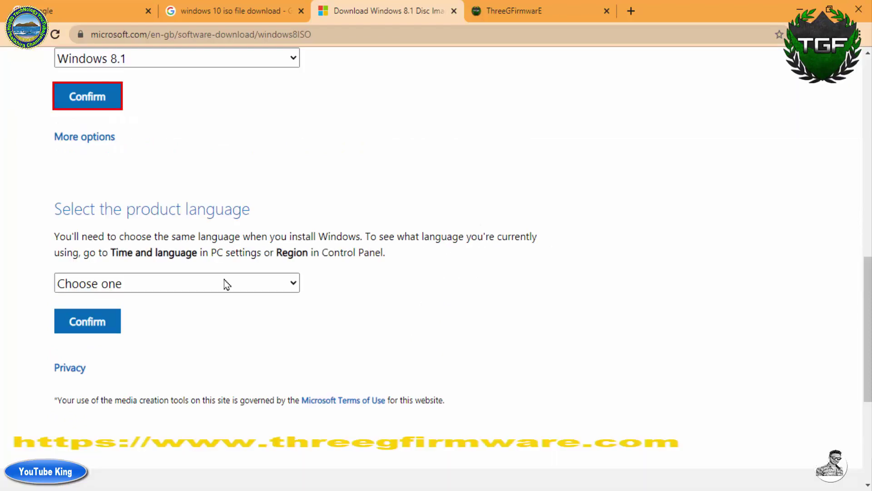
# Select English International as the Windows 8.1 product language and confirm it
pyautogui.click(226, 282)
pyautogui.press('Down')
pyautogui.press('Down')
pyautogui.press('Down')
pyautogui.press('Down')
pyautogui.press('Down')
pyautogui.press('Down')
pyautogui.press('Down')
pyautogui.press('Down')
pyautogui.press('Down')
pyautogui.press('Down')
pyautogui.press('Down')
pyautogui.press('Down')
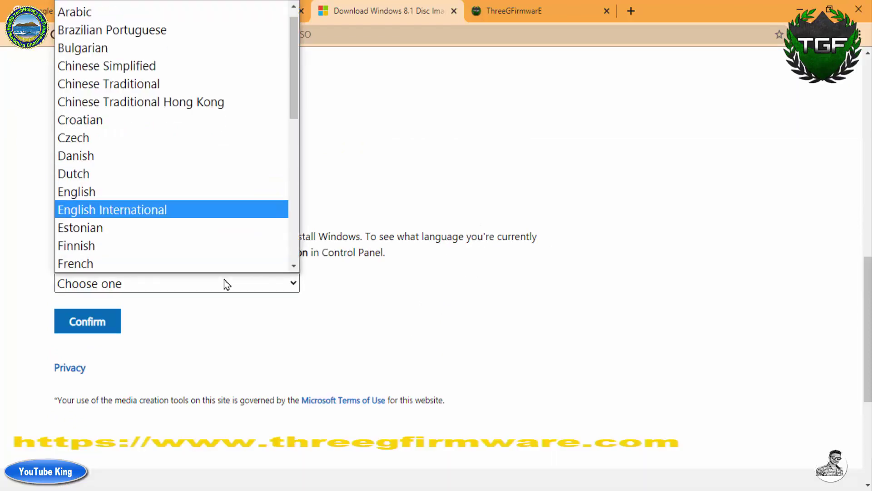
pyautogui.press('Return')
pyautogui.press('Tab')
pyautogui.press('Return')
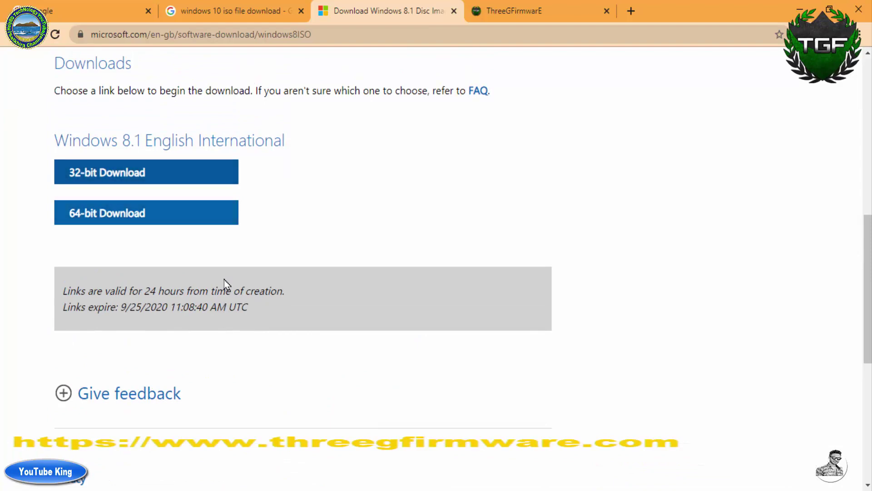
# Examine the Windows 7 entry in the site's list of Windows downloads without opening it
pyautogui.scroll(5, 226, 282)
pyautogui.scroll(4, 226, 283)
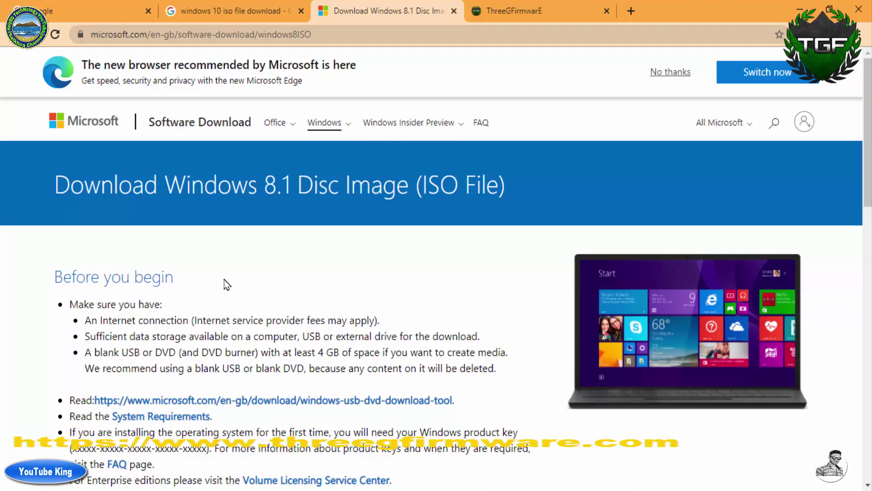
pyautogui.press('Return')
pyautogui.press('Down')
pyautogui.press('Down')
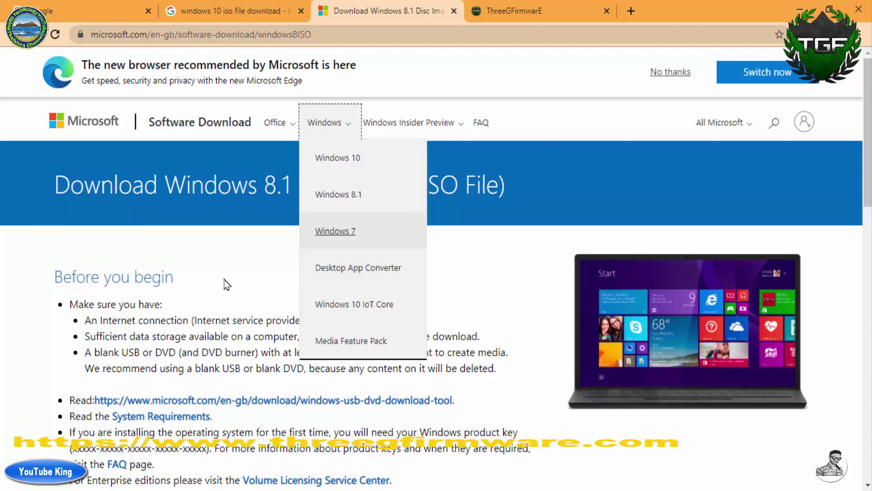
pyautogui.click(227, 285)
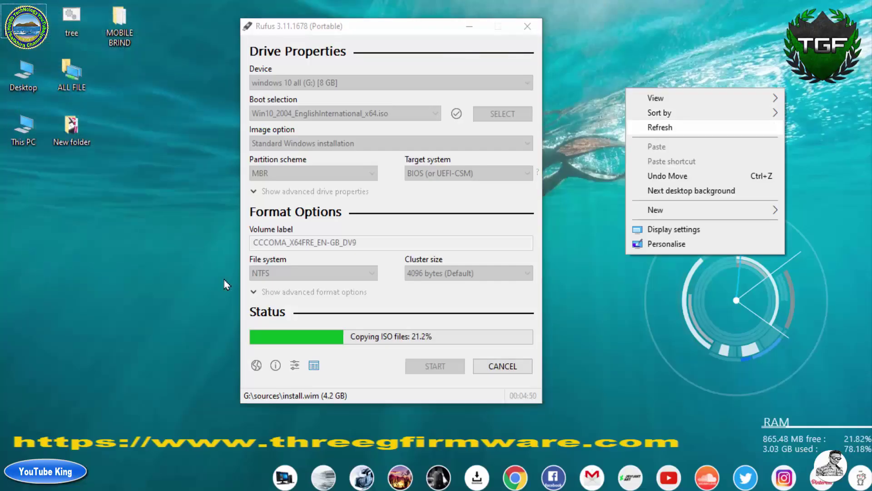
pyautogui.press('Escape')
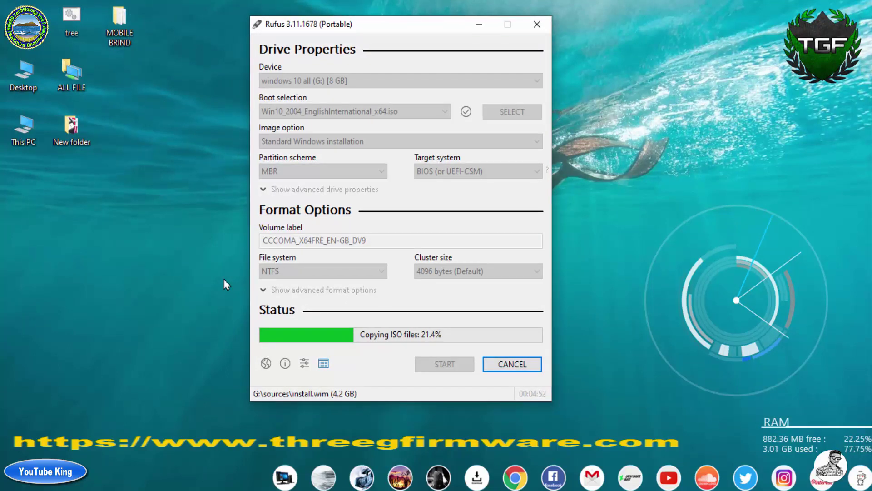
pyautogui.hotkey('shift', 'F10')
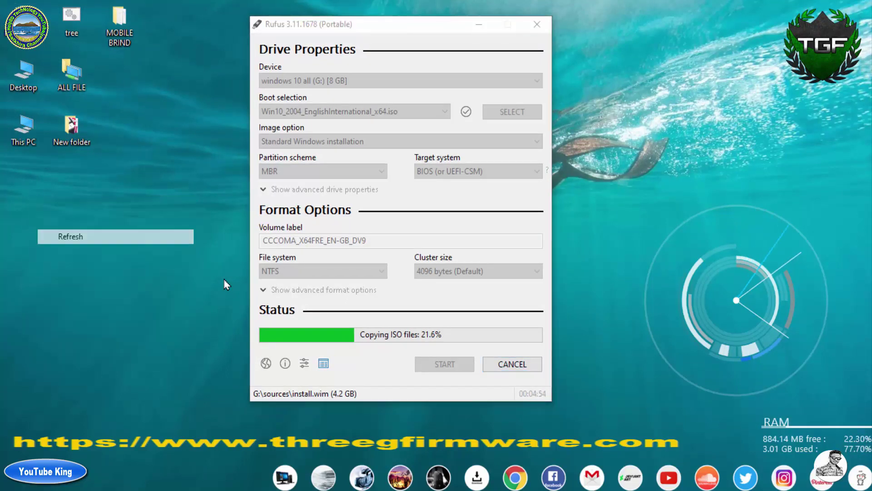
pyautogui.press('Down')
pyautogui.press('Return')
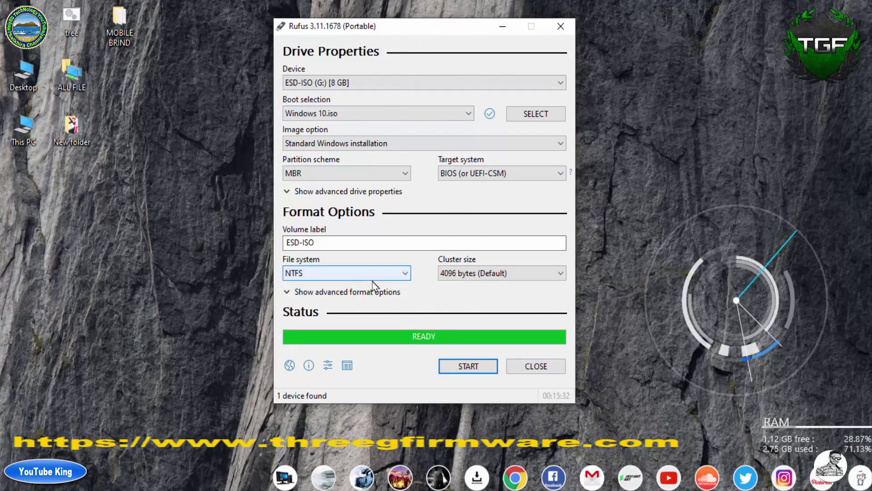
# Close Rufus and refresh the desktop
pyautogui.click(536, 366)
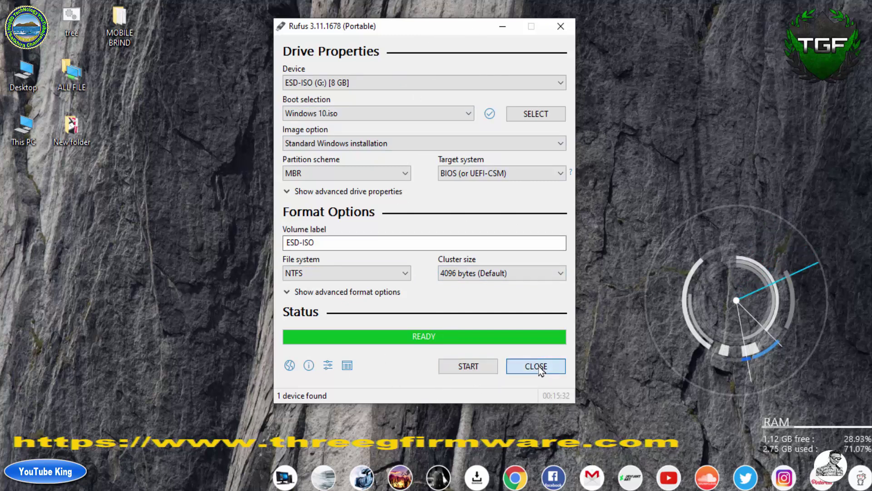
pyautogui.rightClick(240, 111)
pyautogui.click(276, 155)
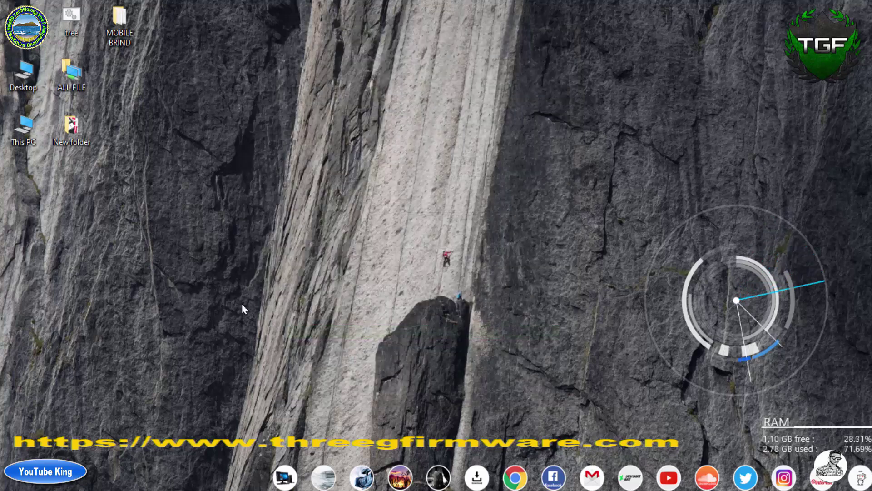
# Open This PC and refresh the drive list repeatedly to check the ESD-ISO (G:) pen drive
pyautogui.press('super+e')
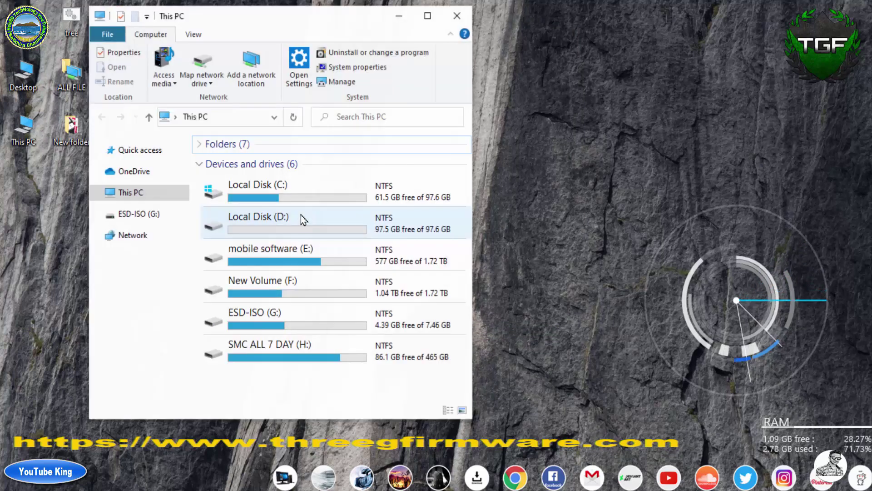
pyautogui.rightClick(275, 392)
pyautogui.click(292, 297)
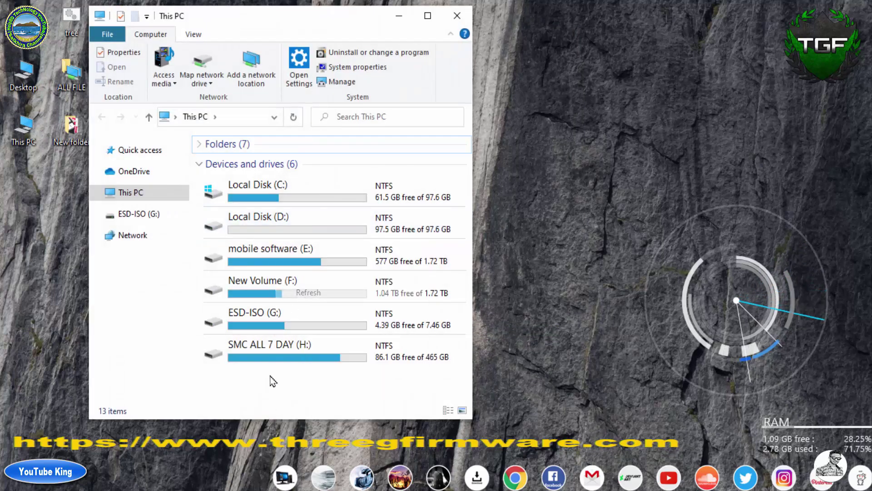
pyautogui.rightClick(270, 381)
pyautogui.click(286, 294)
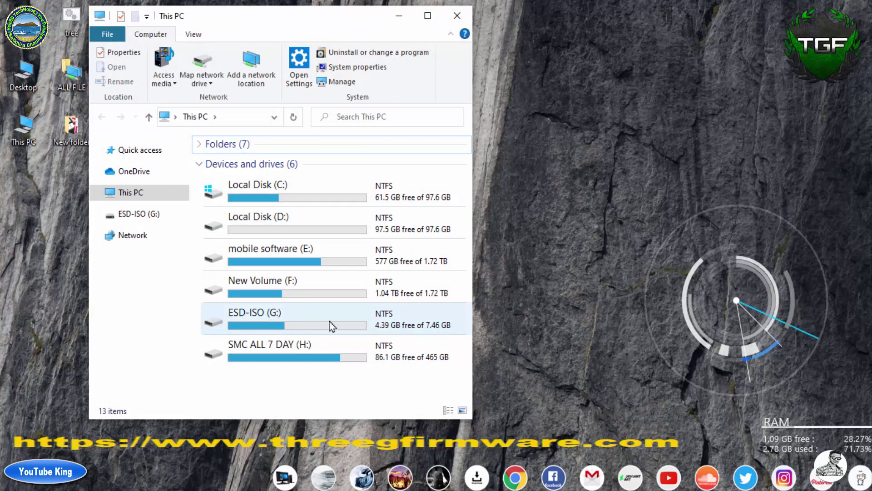
pyautogui.rightClick(289, 394)
pyautogui.click(318, 298)
pyautogui.rightClick(296, 387)
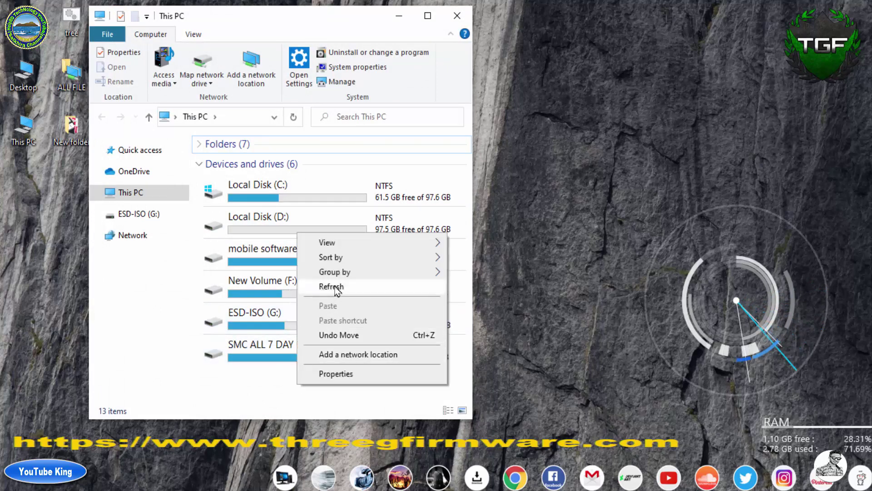
pyautogui.click(334, 288)
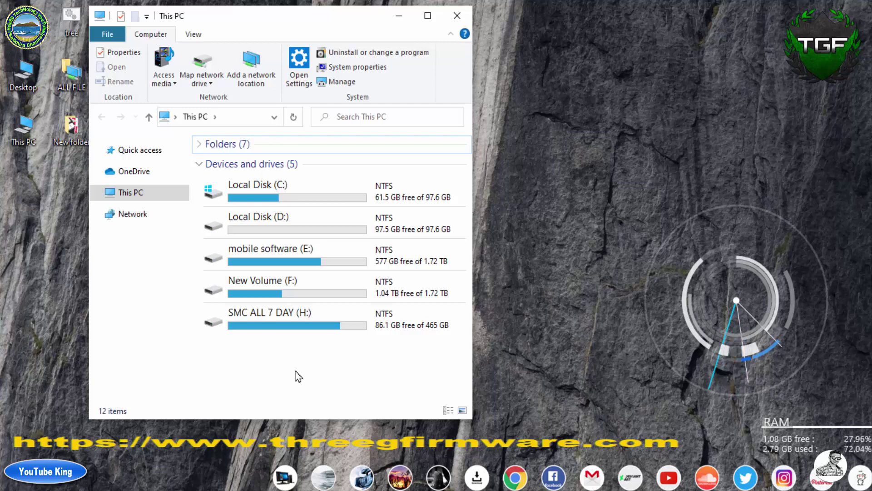
pyautogui.rightClick(261, 391)
pyautogui.click(295, 293)
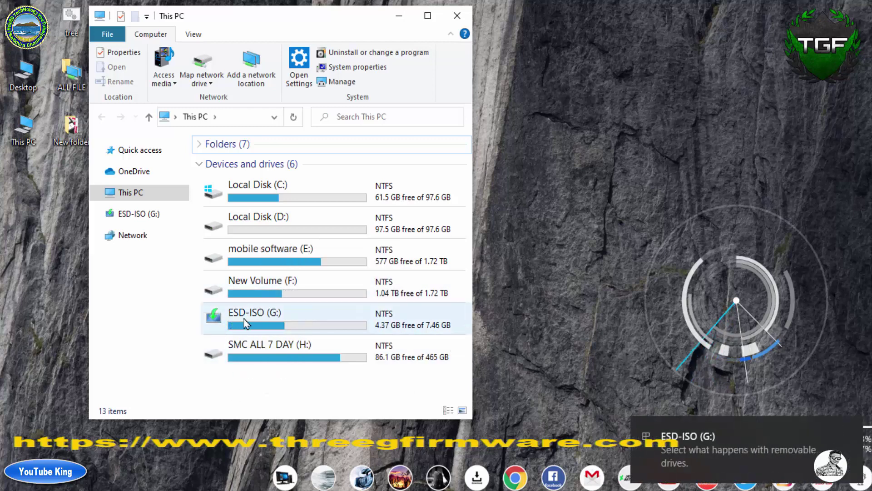
pyautogui.rightClick(269, 387)
pyautogui.click(293, 287)
pyautogui.rightClick(271, 386)
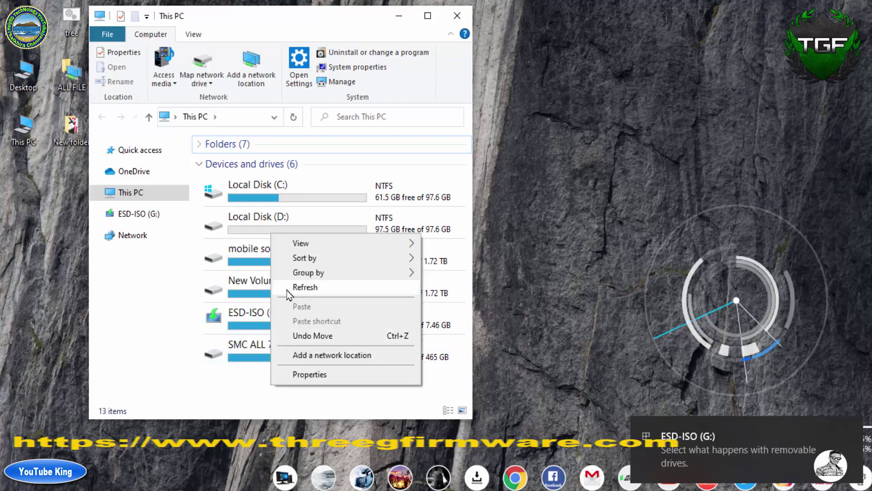
pyautogui.click(291, 287)
pyautogui.rightClick(272, 399)
pyautogui.click(296, 292)
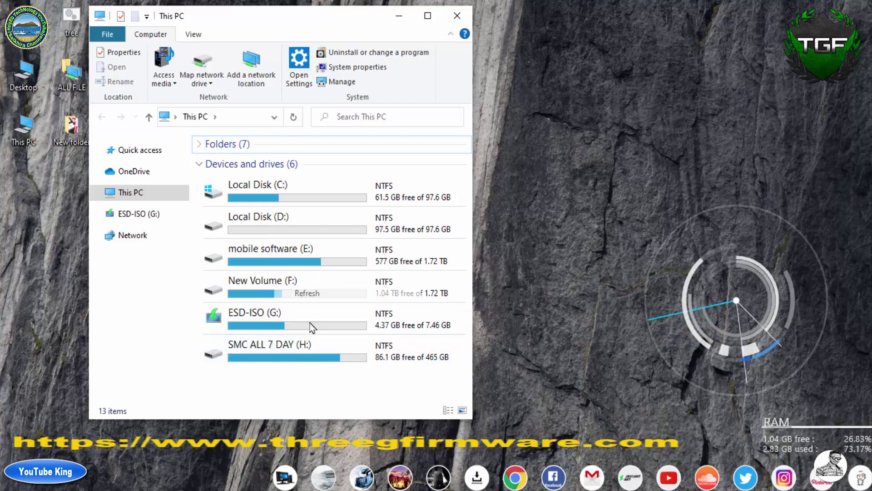
pyautogui.rightClick(271, 396)
pyautogui.click(293, 289)
pyautogui.rightClick(271, 403)
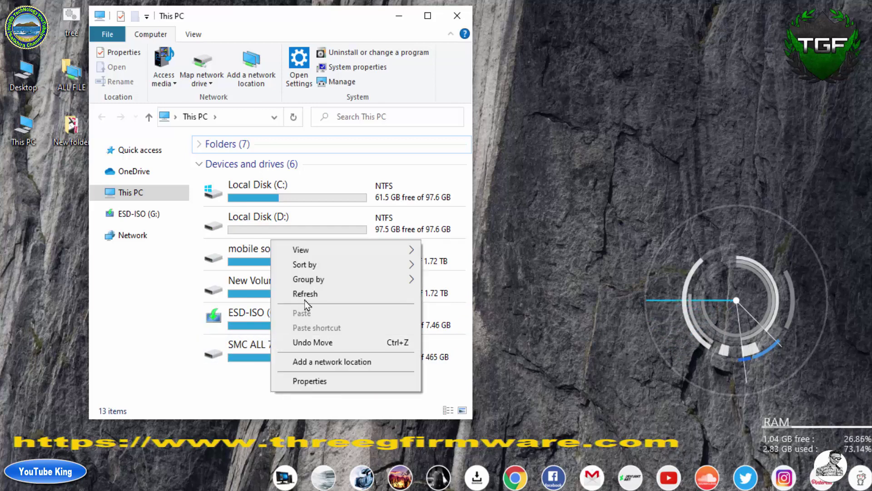
pyautogui.click(295, 292)
pyautogui.rightClick(288, 396)
pyautogui.click(296, 287)
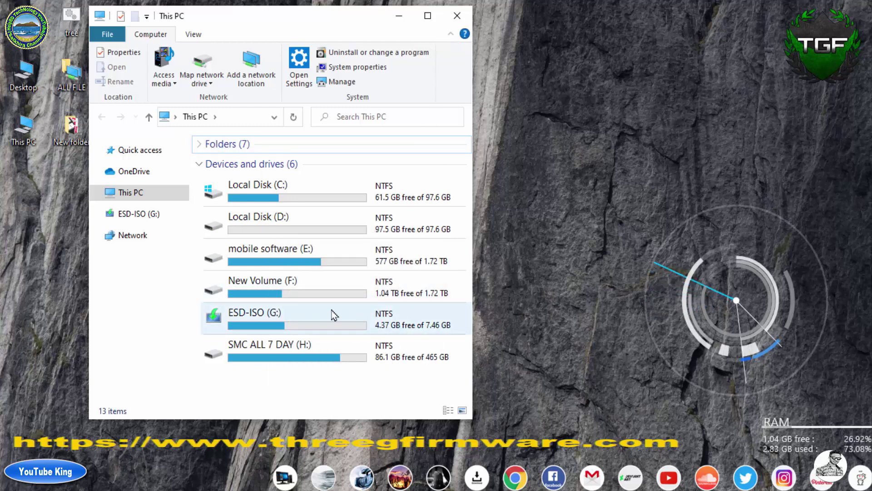
# Select the ESD-ISO (G:) drive, refresh the drive list, and close the This PC window
pyautogui.click(302, 326)
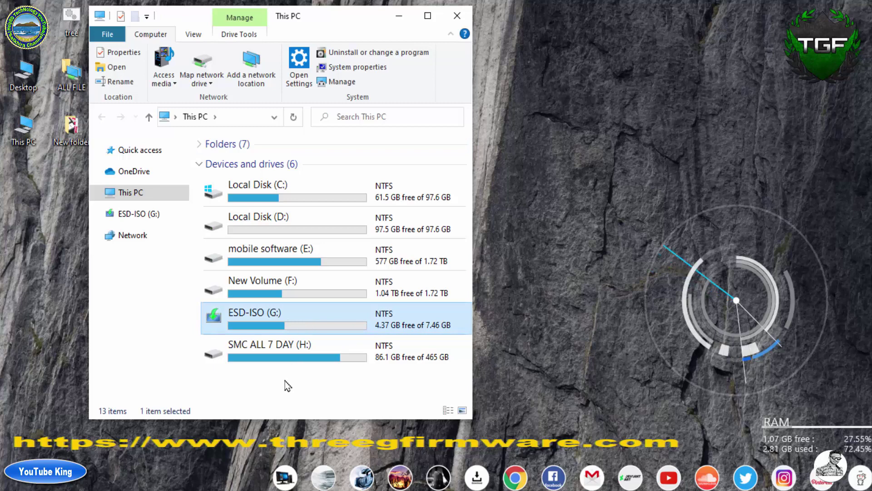
pyautogui.rightClick(273, 388)
pyautogui.click(308, 286)
pyautogui.rightClick(269, 390)
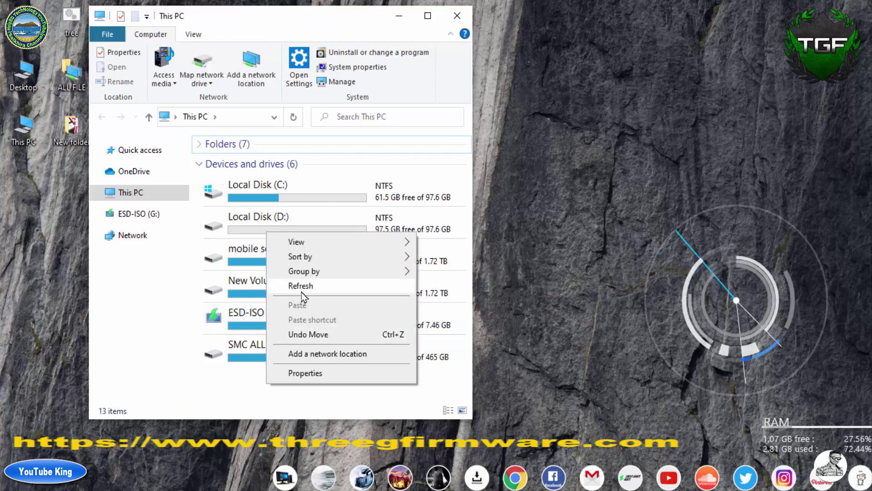
pyautogui.click(304, 285)
pyautogui.click(457, 15)
pyautogui.rightClick(387, 97)
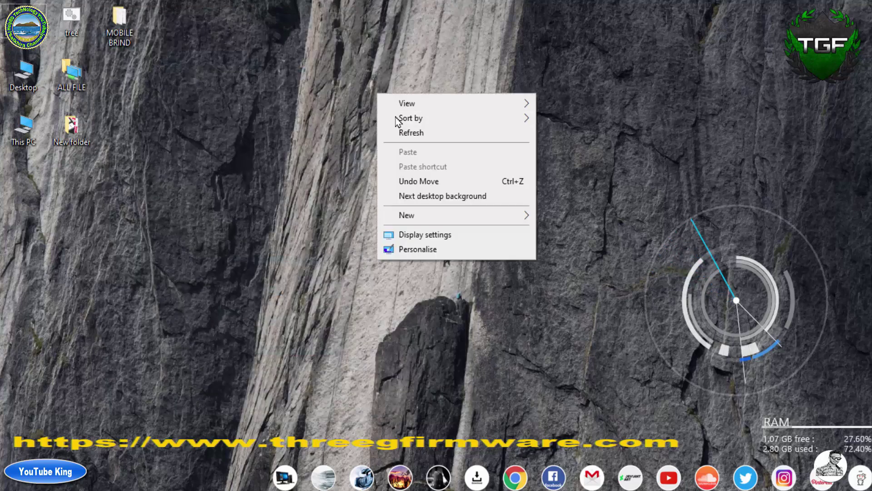
pyautogui.click(411, 135)
pyautogui.rightClick(387, 97)
pyautogui.click(415, 136)
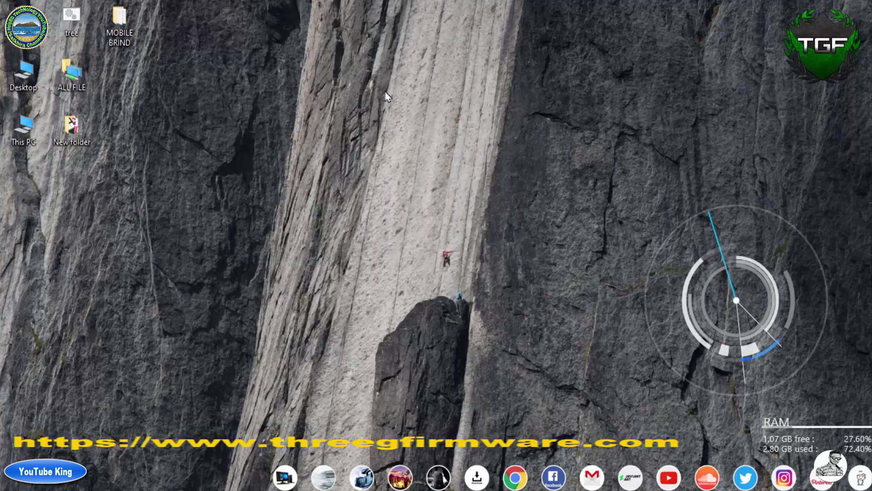
pyautogui.rightClick(388, 90)
pyautogui.click(402, 128)
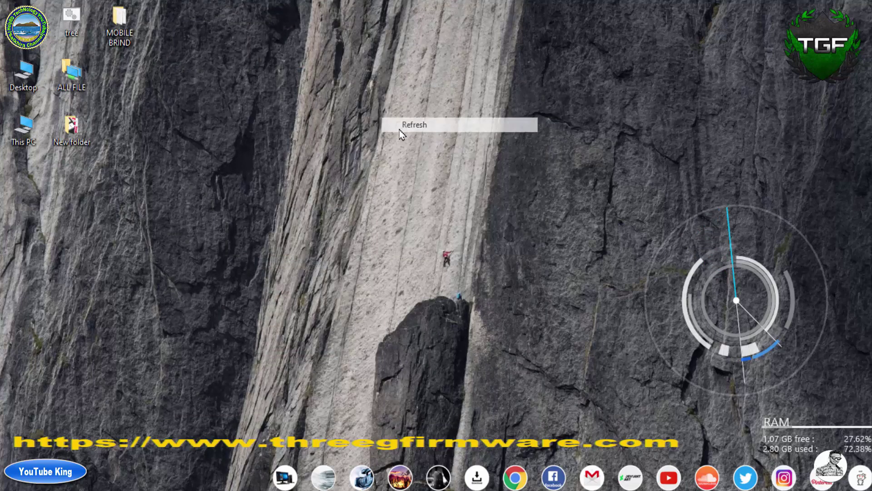
pyautogui.rightClick(379, 91)
pyautogui.click(399, 132)
pyautogui.rightClick(373, 93)
pyautogui.click(398, 135)
pyautogui.rightClick(375, 86)
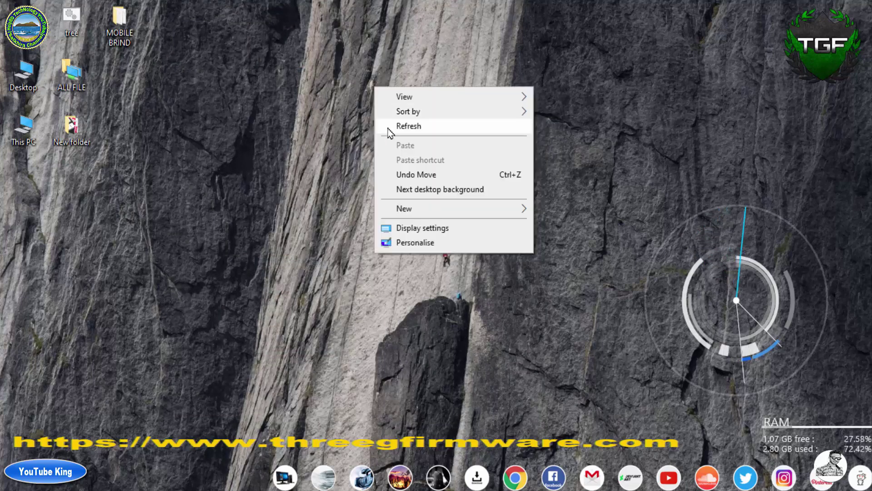
pyautogui.click(389, 128)
pyautogui.rightClick(376, 83)
pyautogui.click(388, 121)
pyautogui.rightClick(349, 89)
pyautogui.click(373, 130)
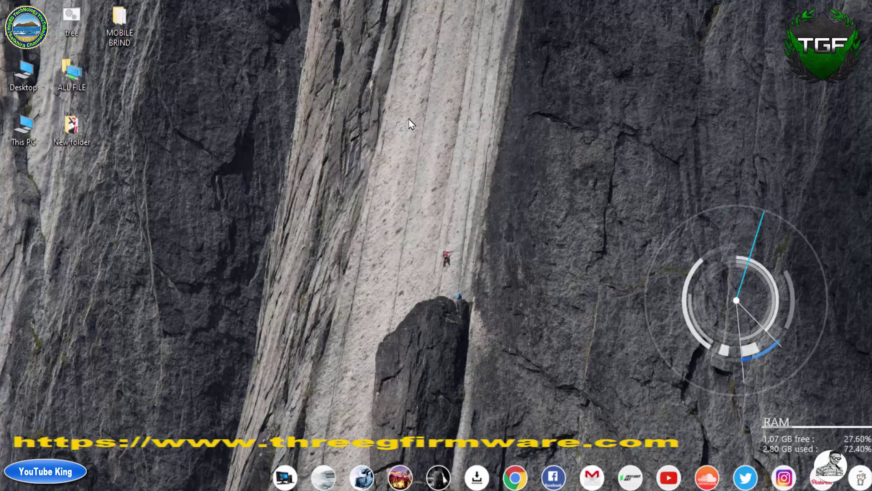